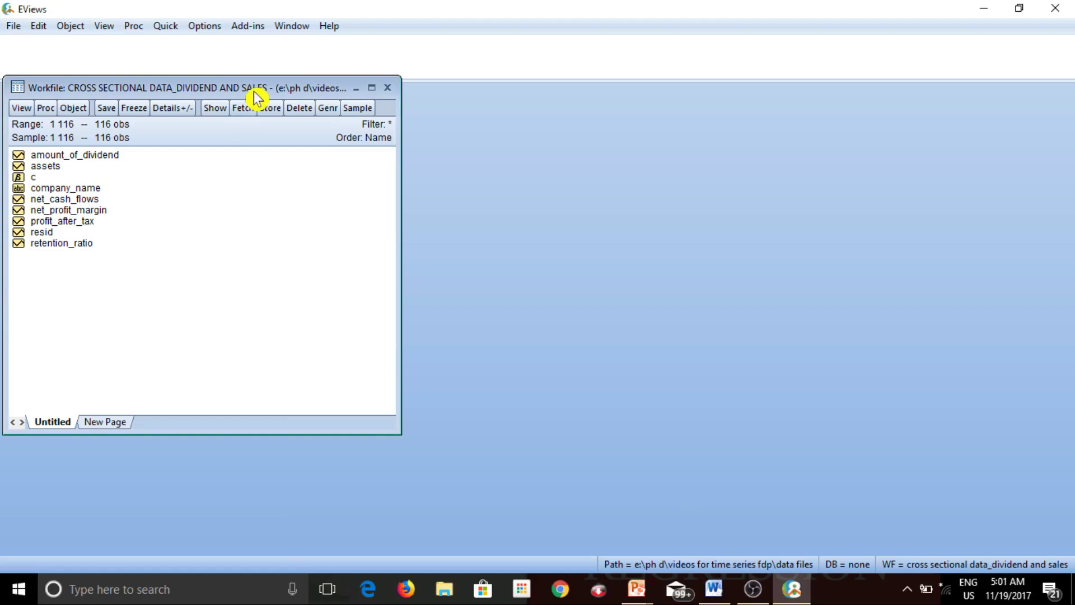
- Go through the variables listed in the cross-sectional workfile, from amount_of_dividend down to retention_ratio
drag(254, 91, 273, 89)
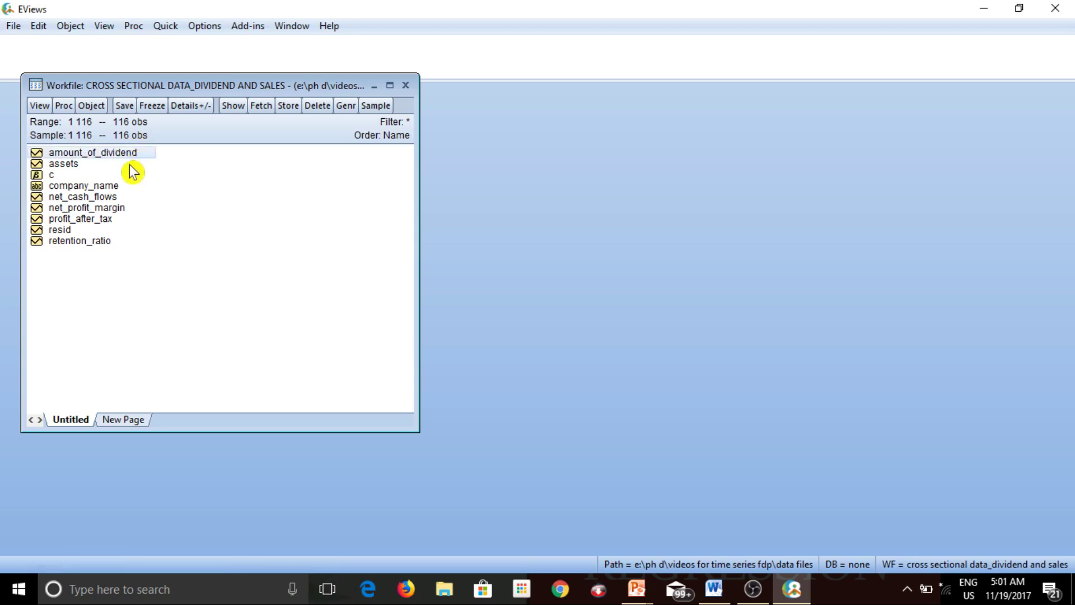
key(Down)
key(Down)
key(Down)
key(Down)
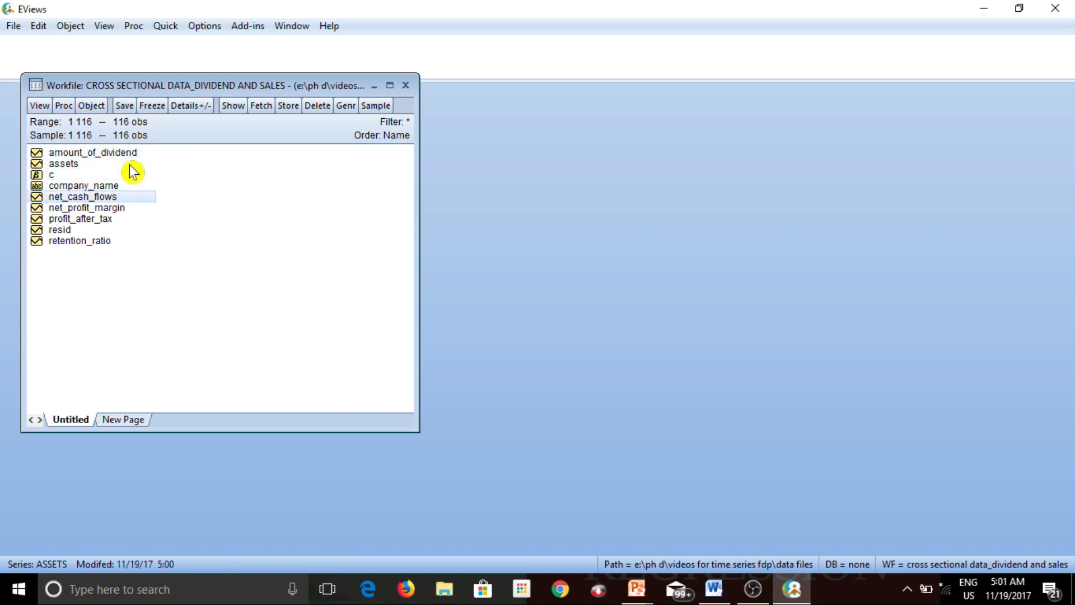
key(Down)
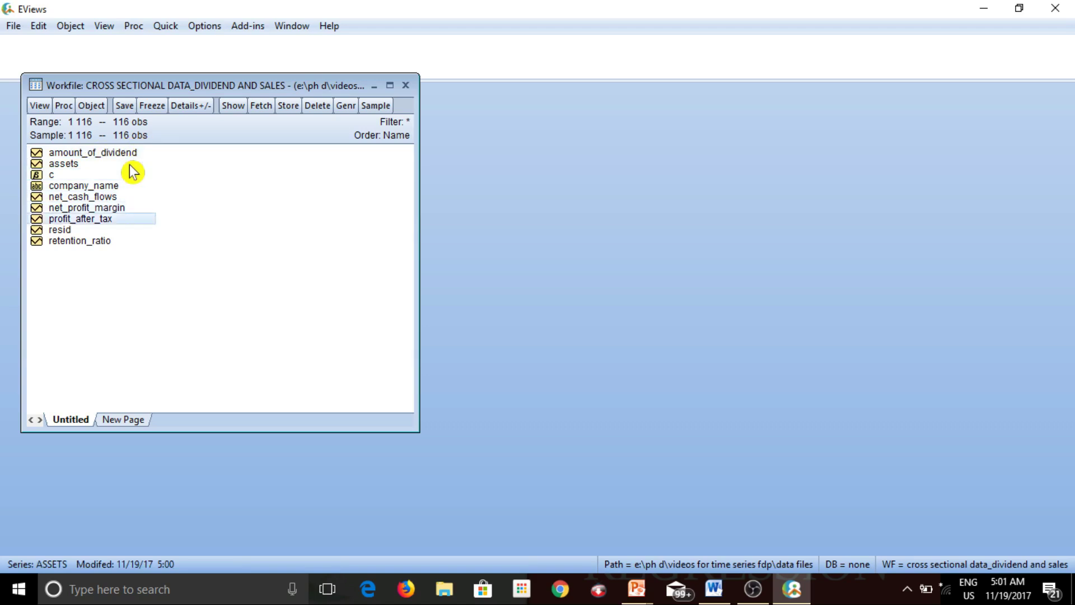
key(Down)
key(Down)
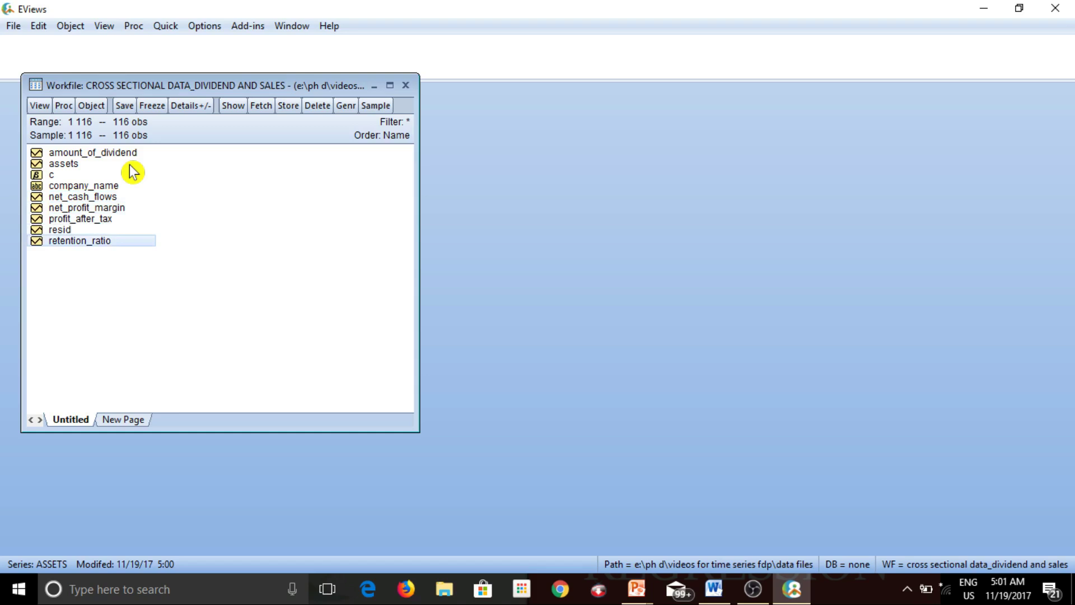
- Inspect the coefficient vector c and the resid series before any estimation, closing each one after viewing
double_click(65, 175)
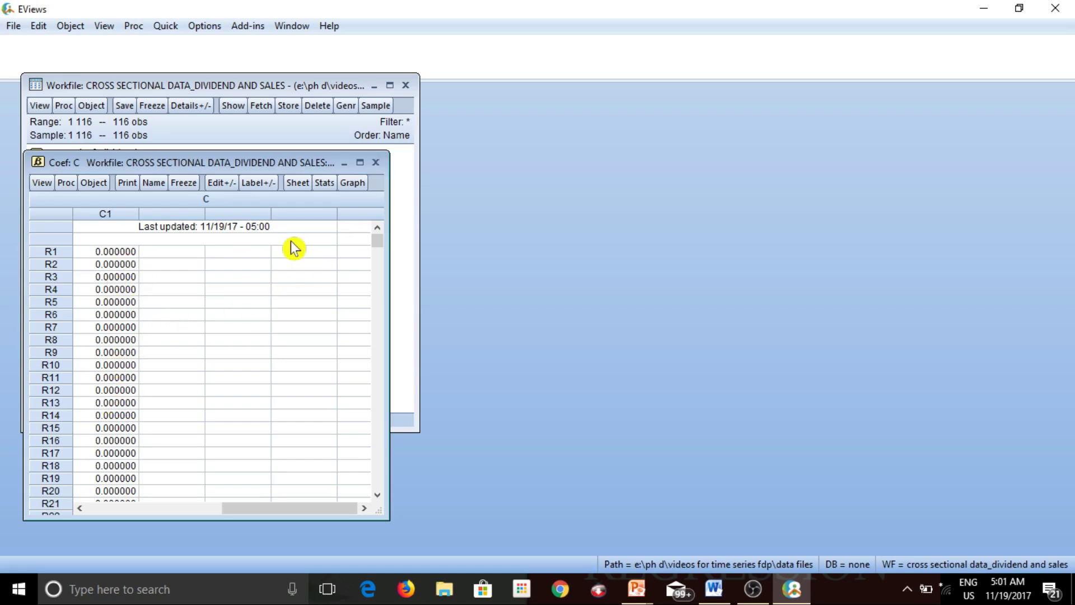
click(375, 163)
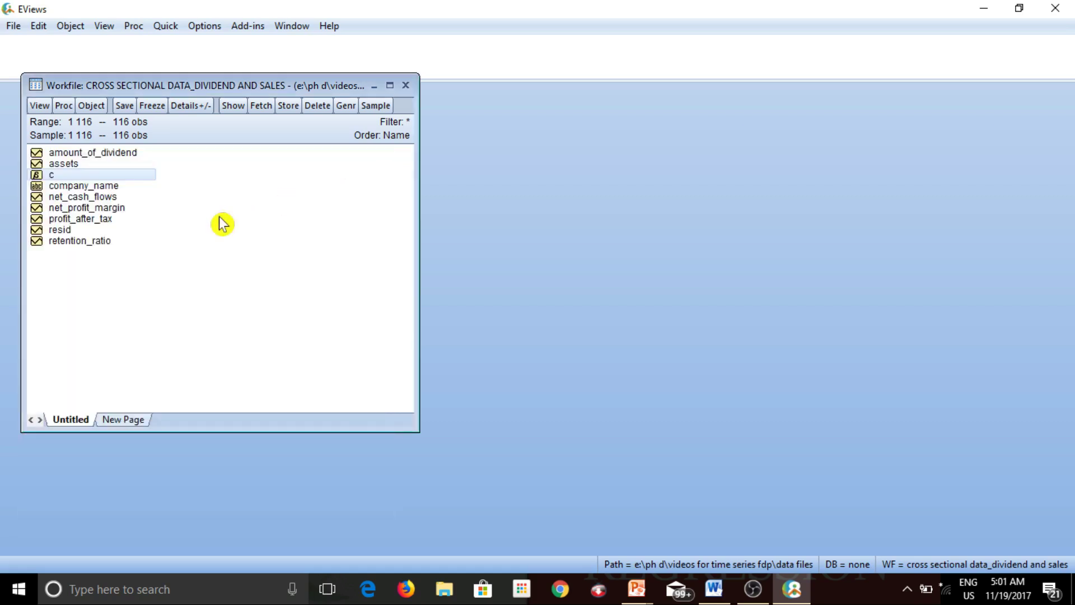
double_click(75, 232)
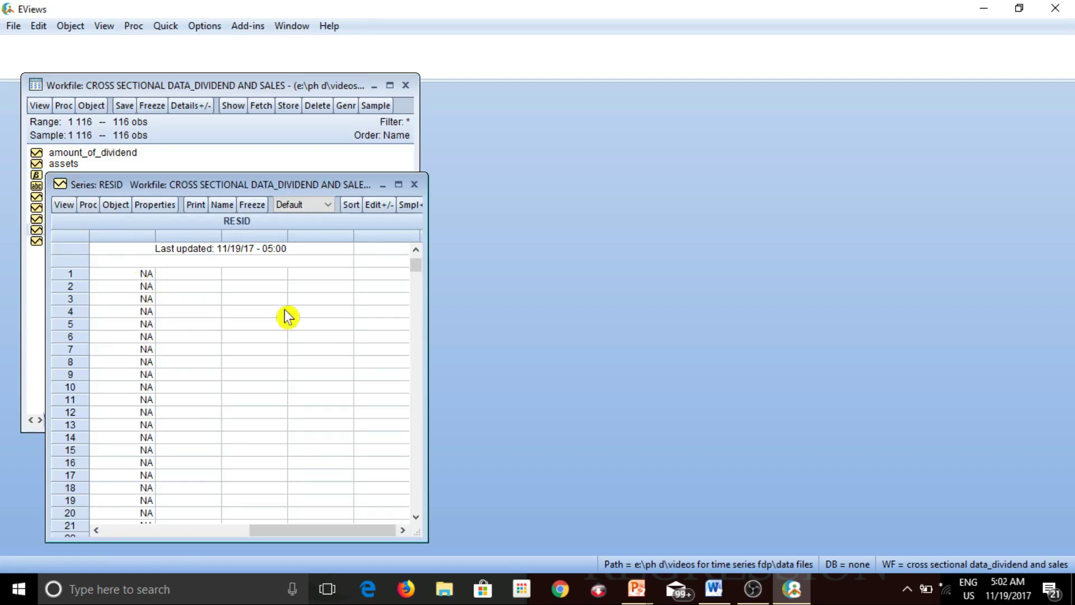
click(414, 184)
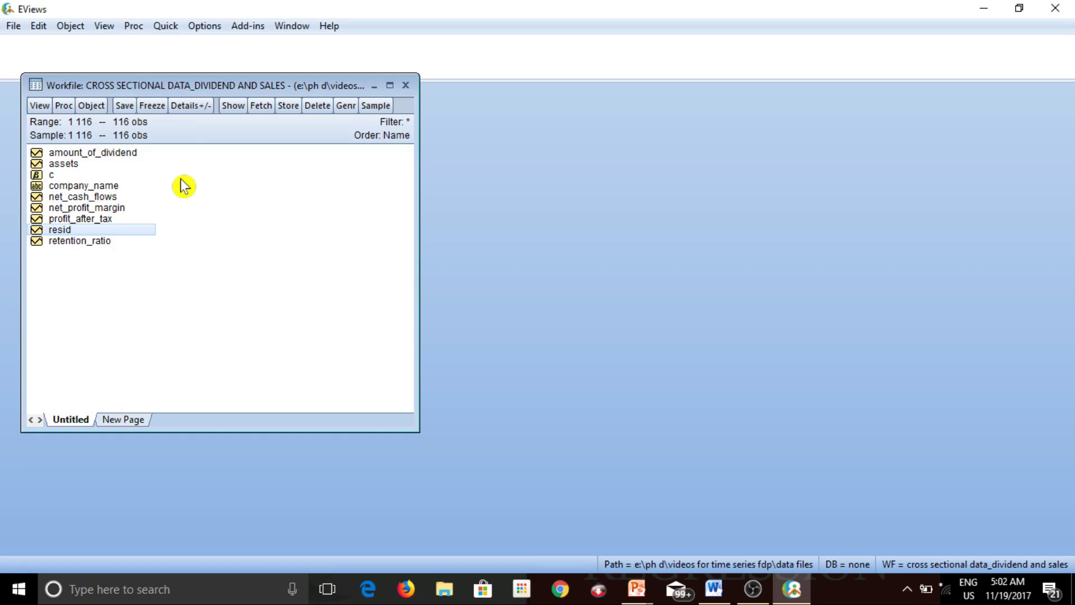
- Start a new equation estimation and enter amount_of_dividend as the dependent variable
click(170, 26)
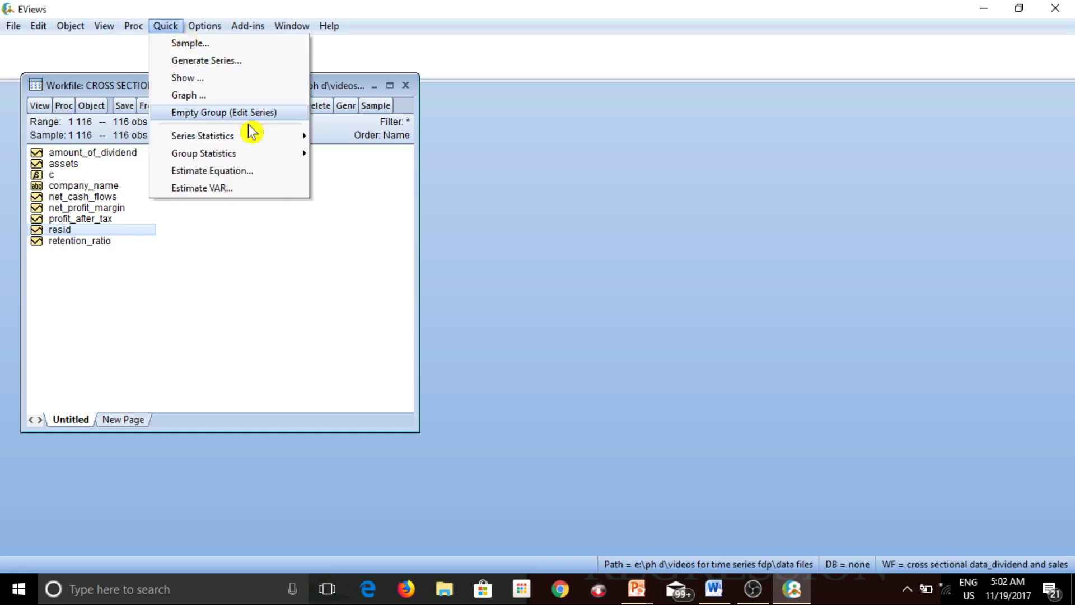
click(275, 171)
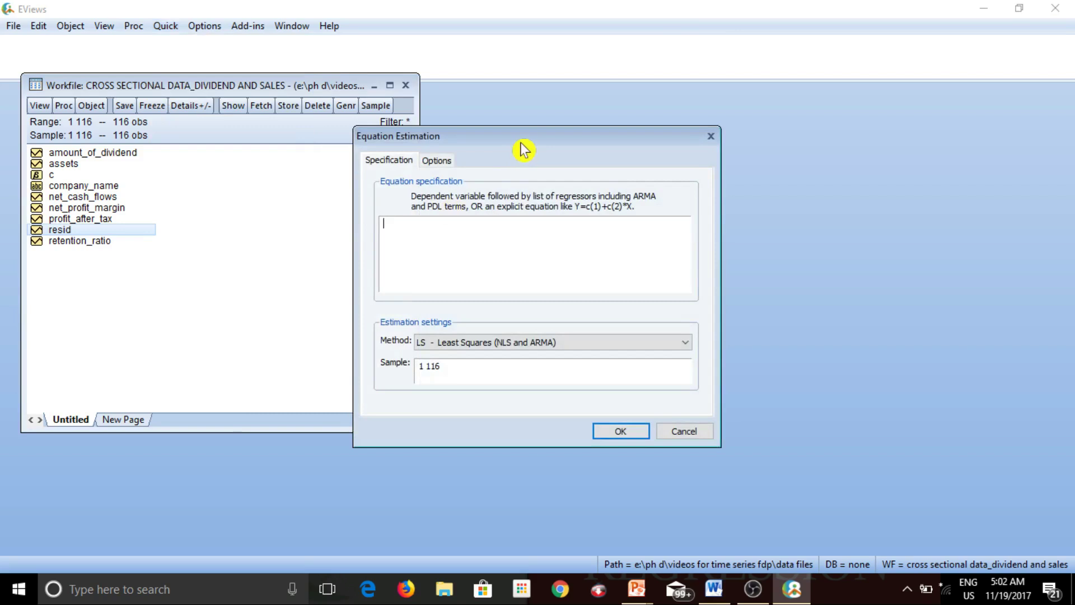
drag(524, 150, 596, 105)
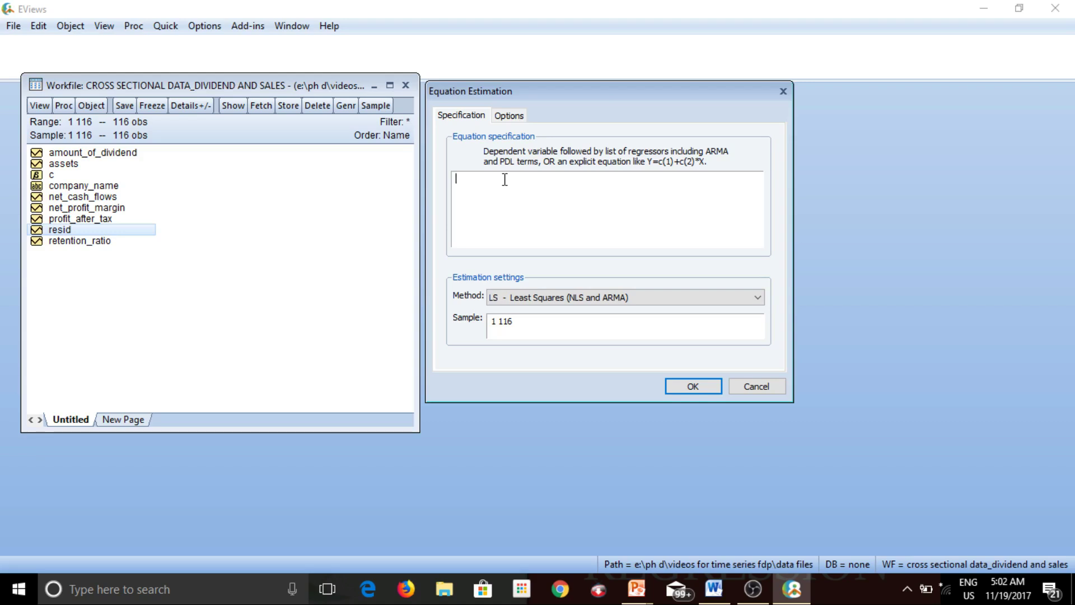
text(a)
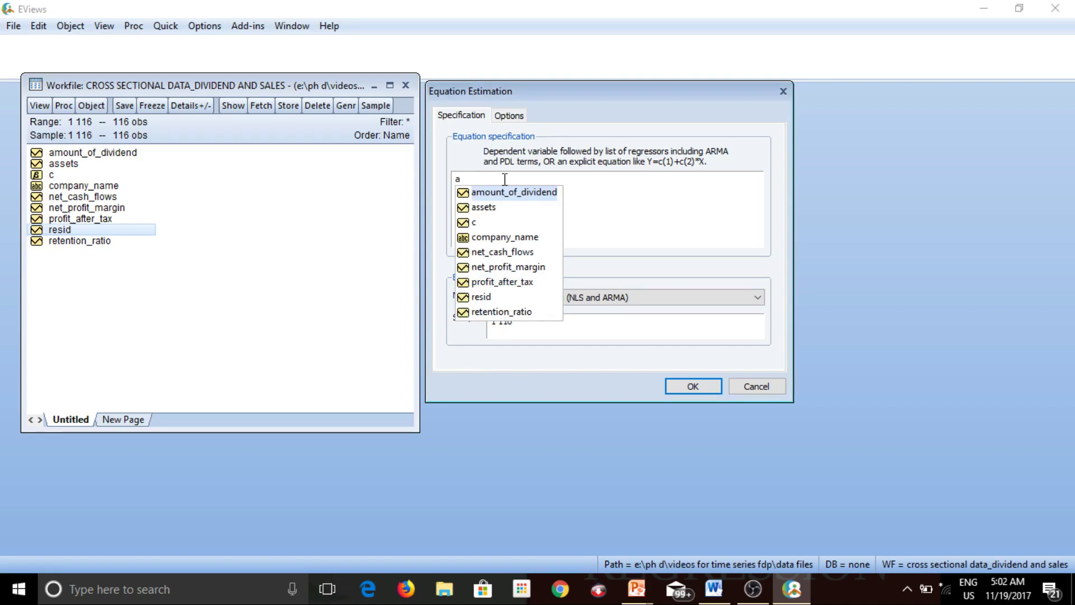
text(m)
click(530, 193)
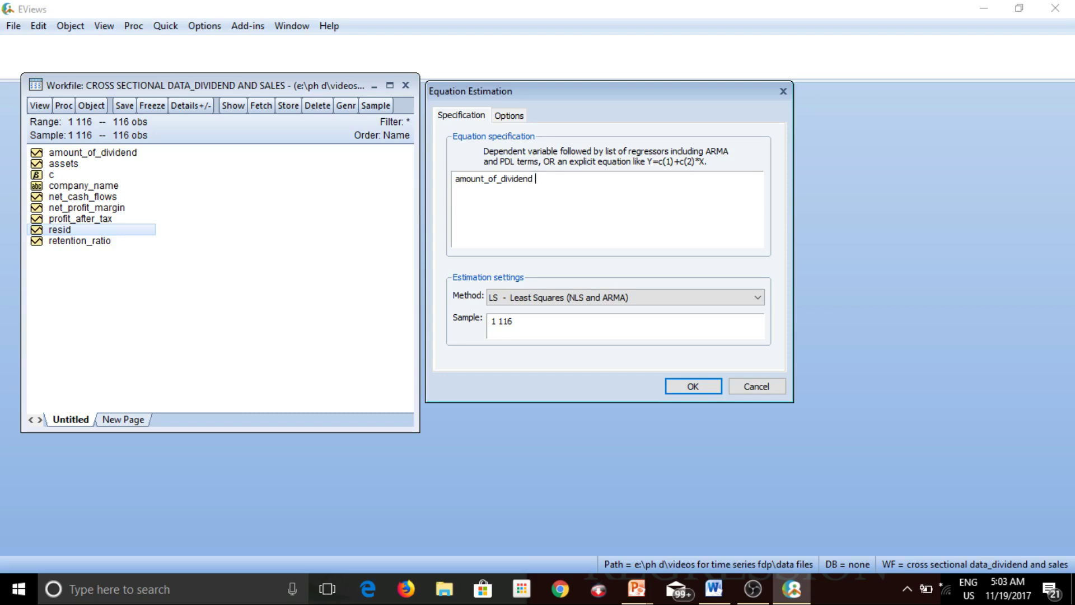
- Add the constant c and the regressors net_cash_flows and net_profit_margin to the equation specification
text(c)
text(net)
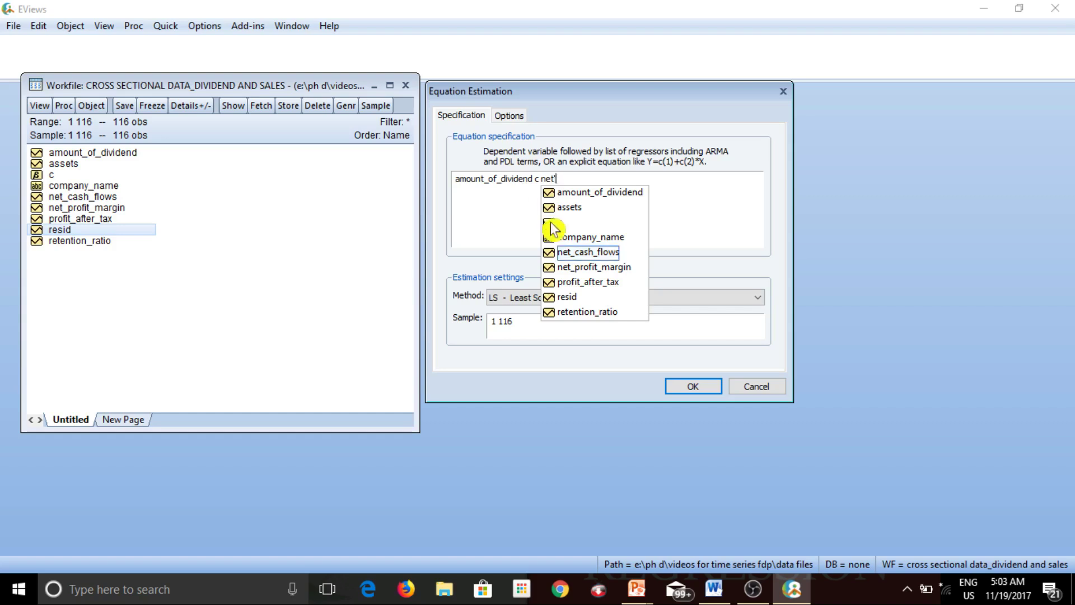
click(591, 254)
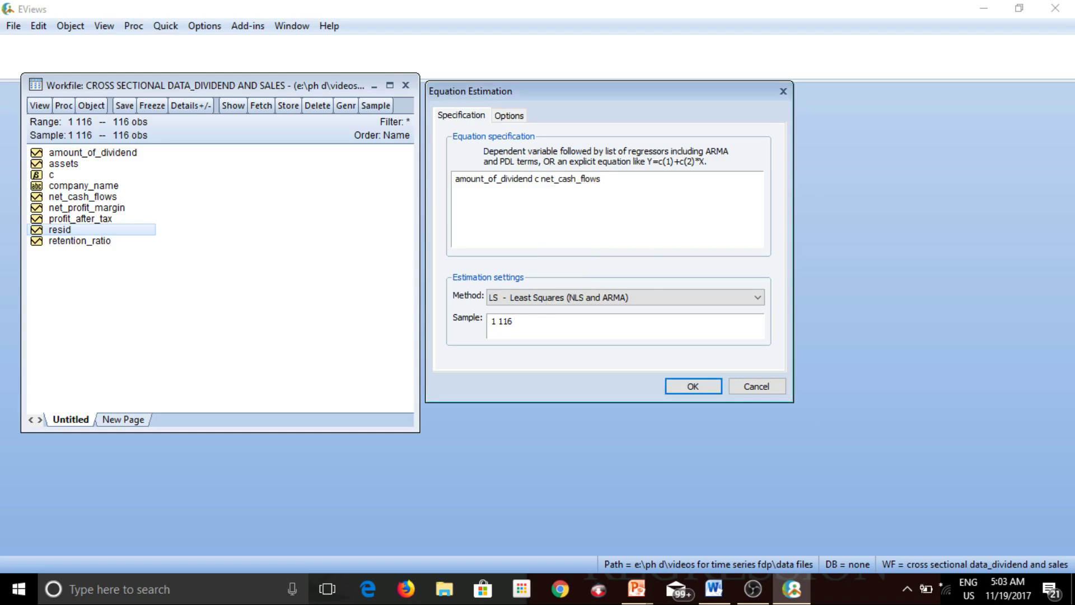
text(ne)
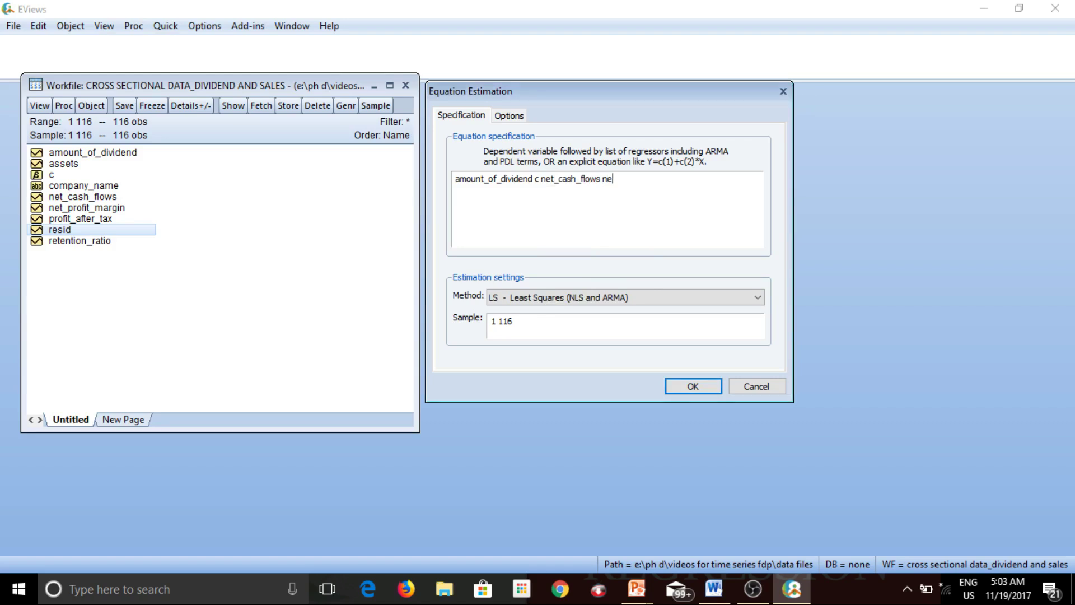
text(t)
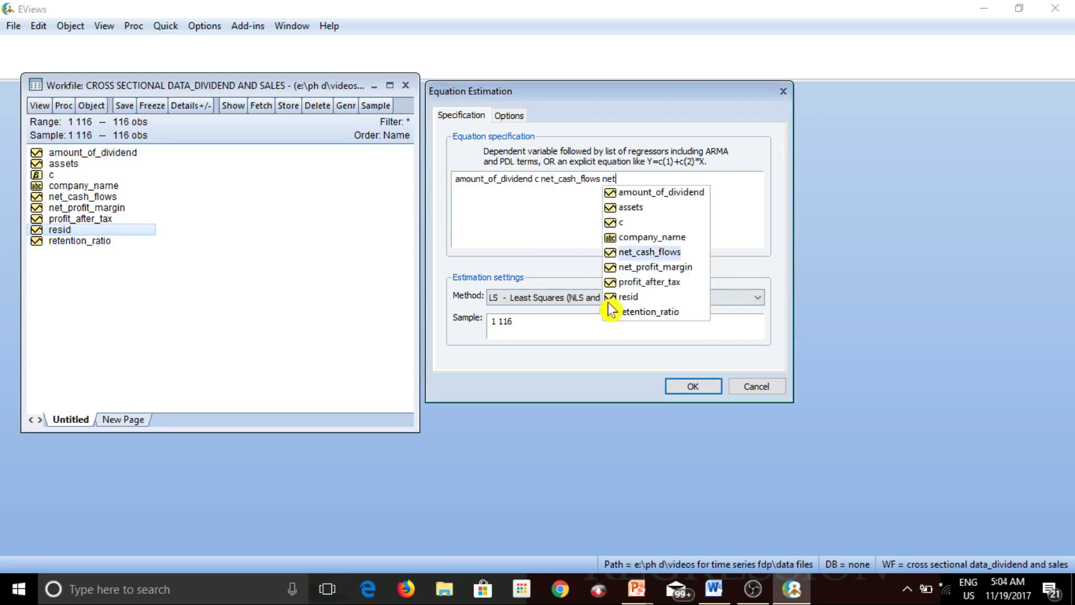
double_click(664, 269)
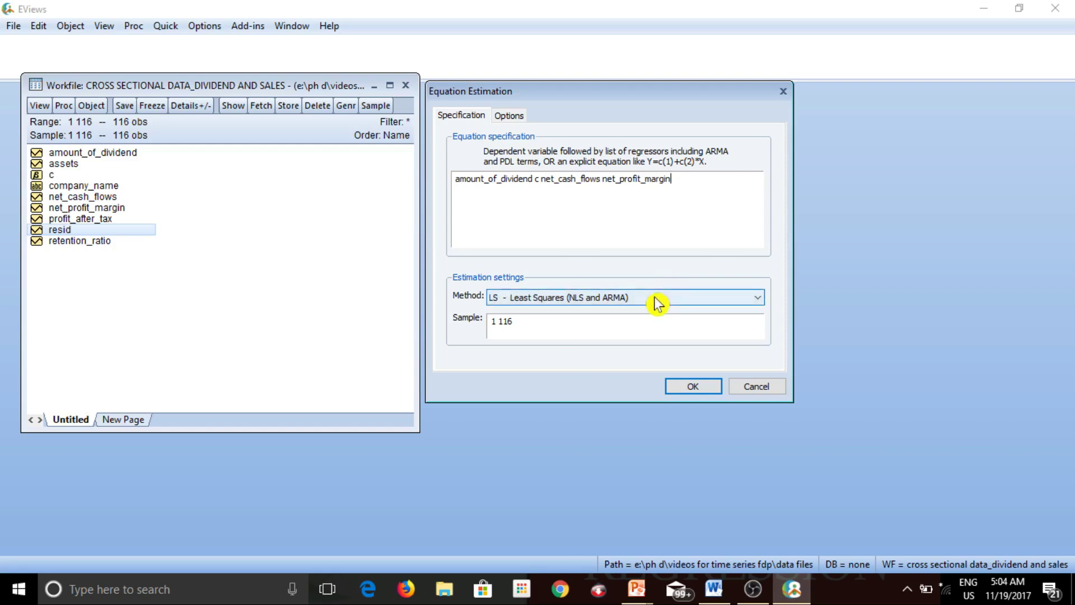
- Estimate the equation with LS - Least Squares (NLS and ARMA) and place the output window beside the workfile
click(638, 302)
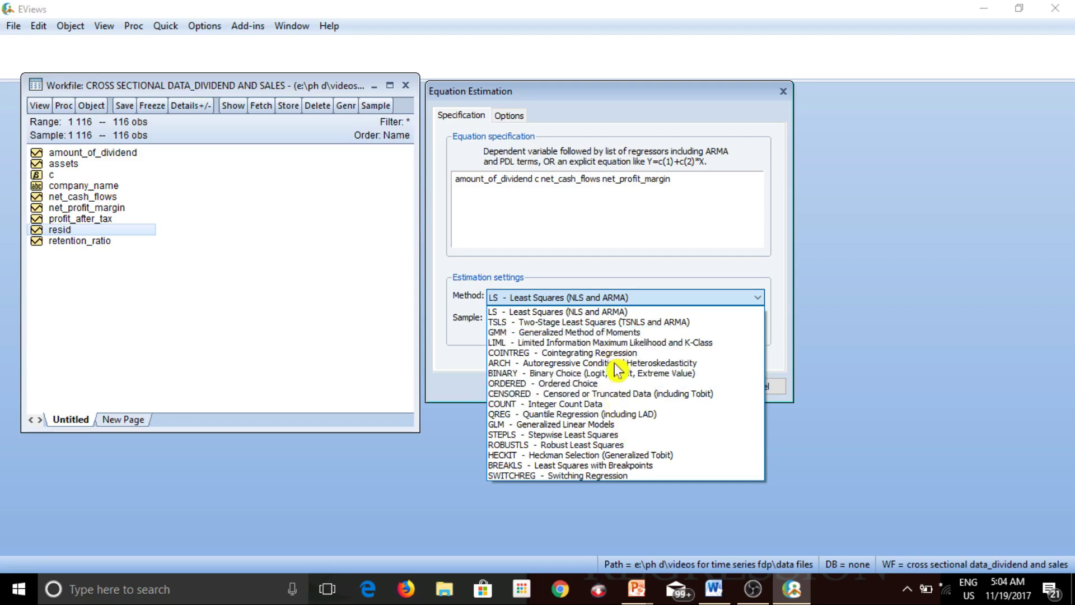
click(648, 315)
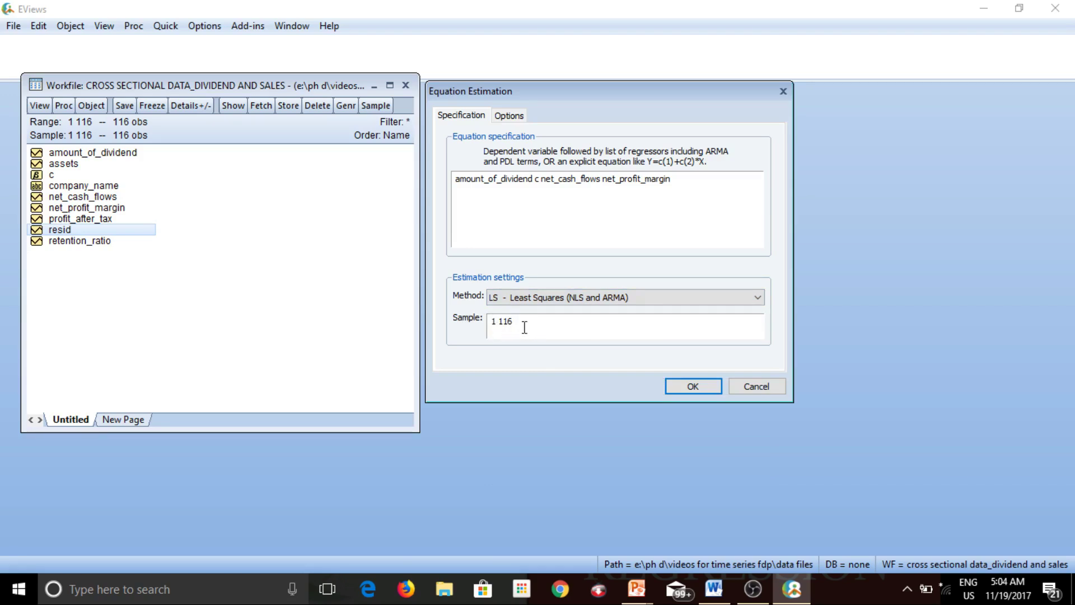
click(680, 395)
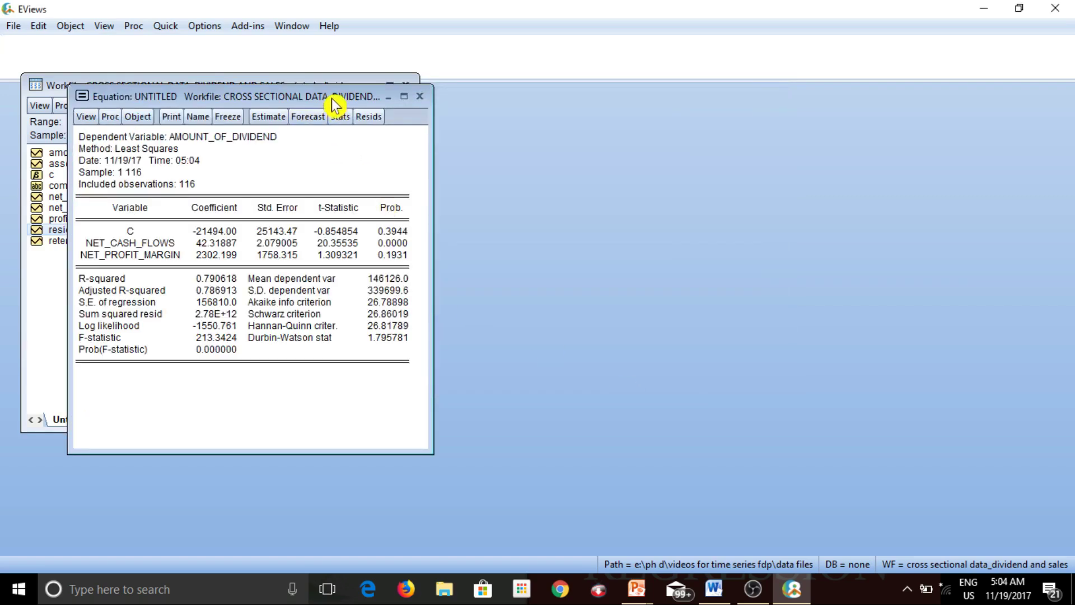
drag(333, 100, 707, 89)
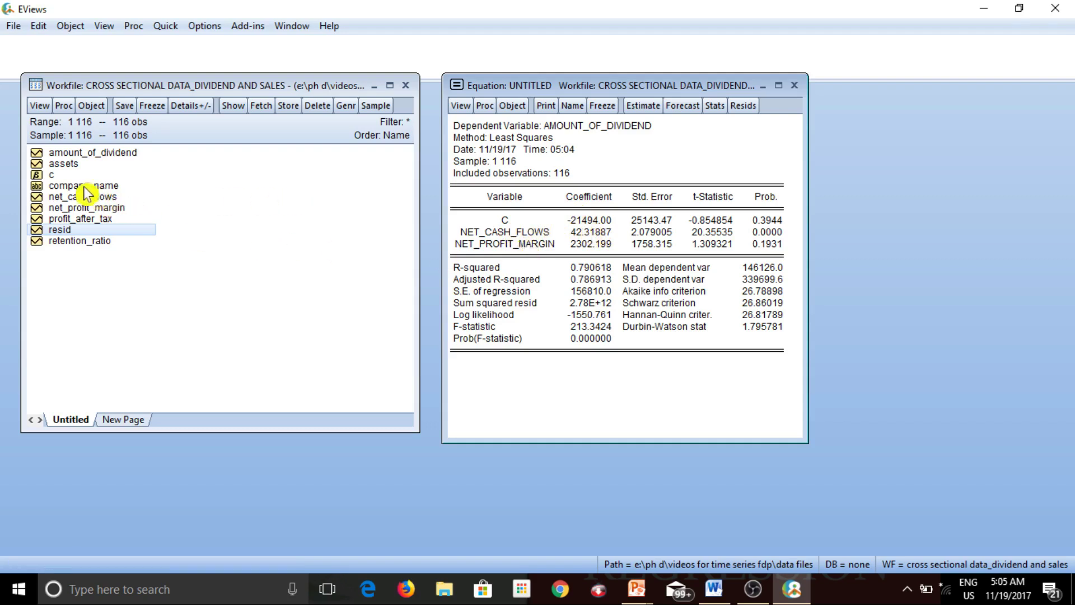
- Check the estimated coefficients stored in the c vector against the regression output, and close the vector
double_click(53, 175)
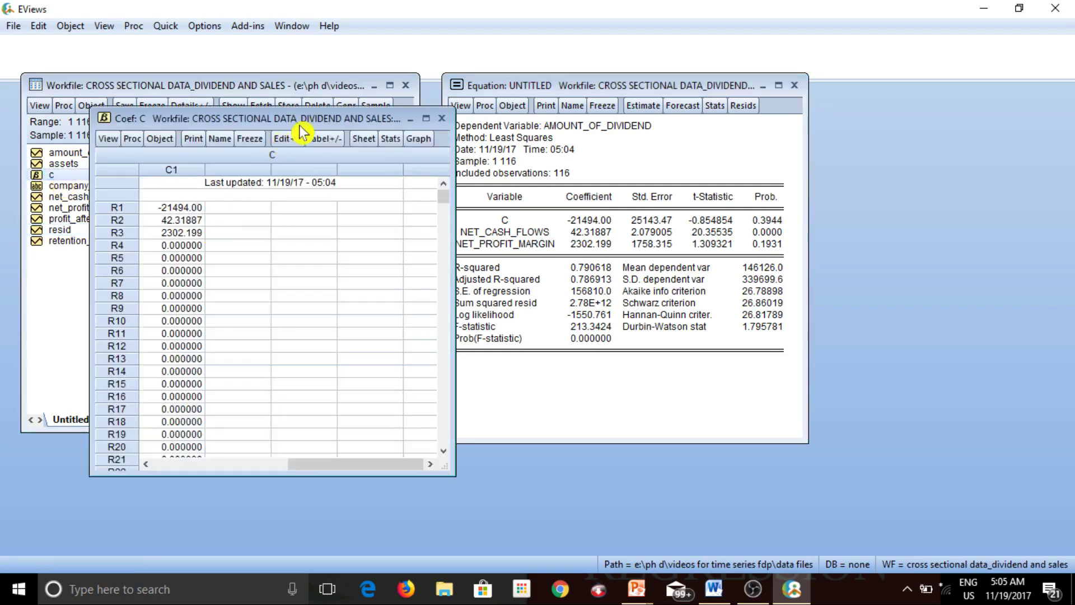
drag(307, 119, 314, 84)
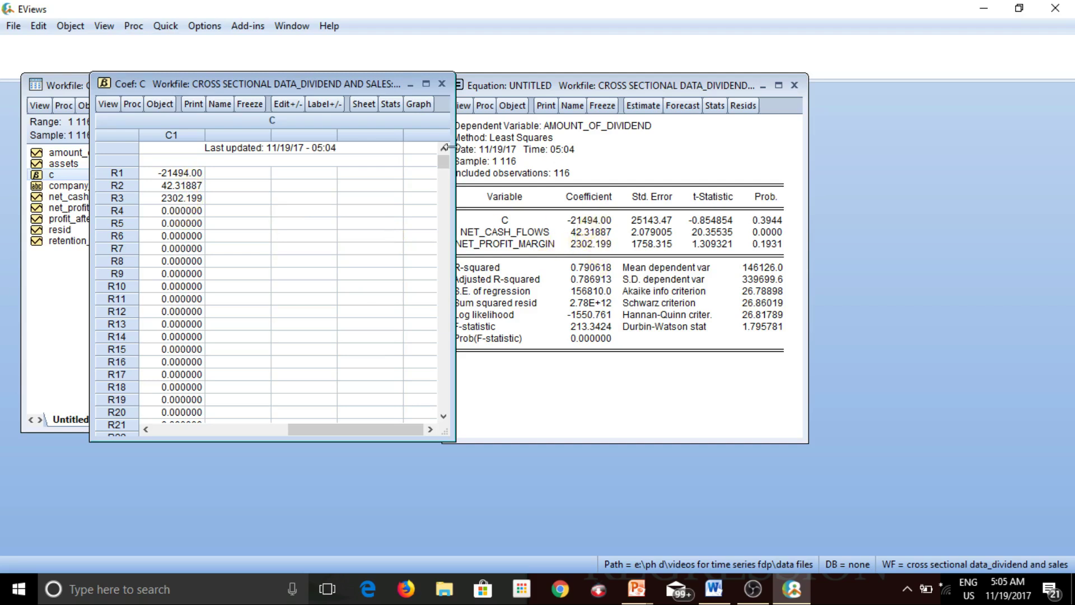
click(442, 84)
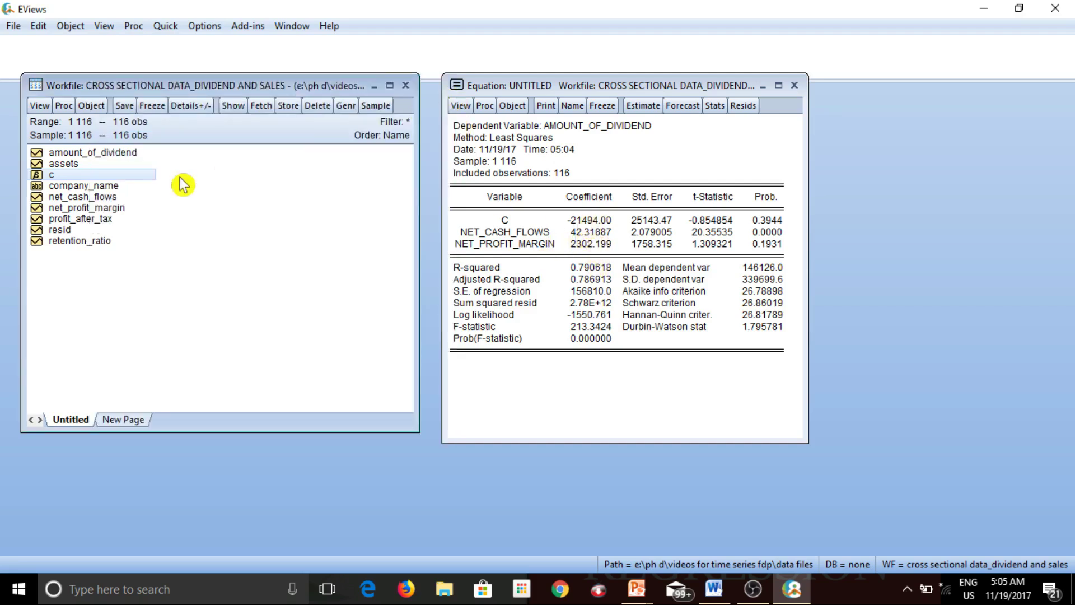
- Examine the regression residuals in the resid series down to the last observation
double_click(74, 230)
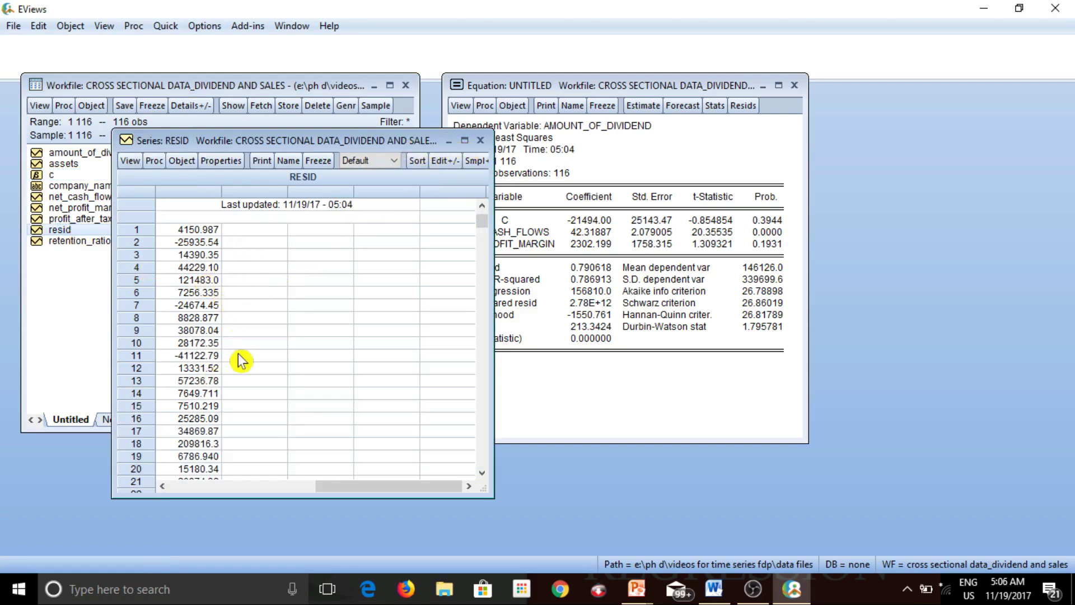
drag(482, 223, 483, 269)
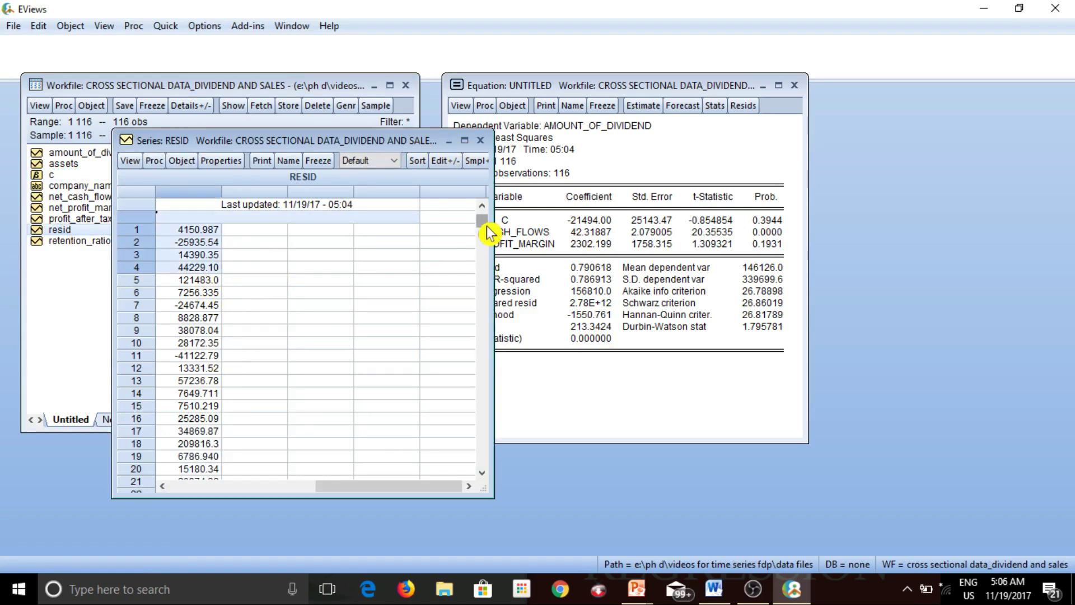
drag(486, 226, 503, 481)
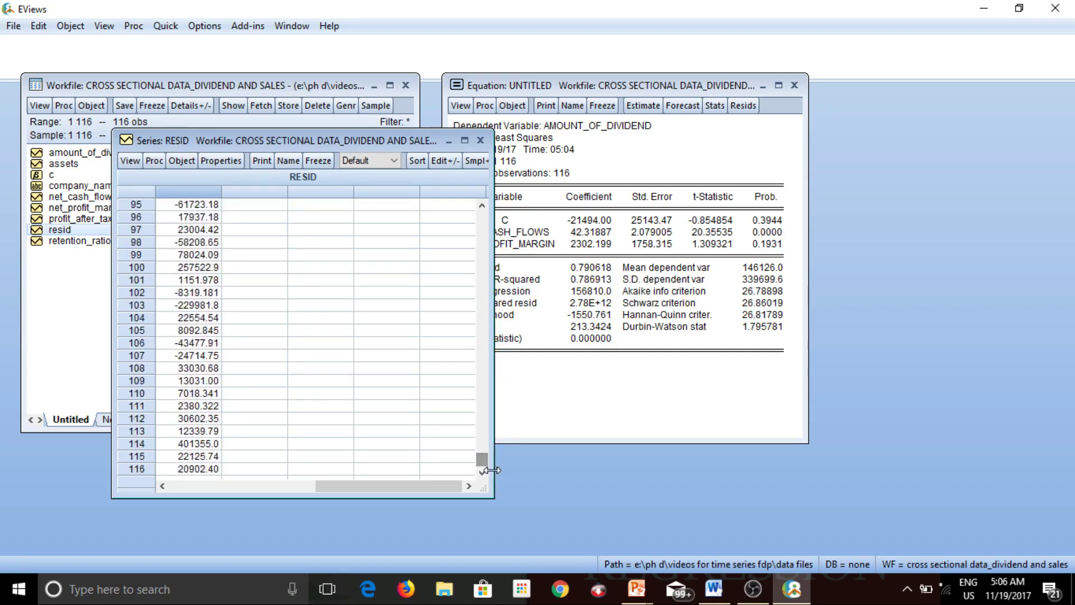
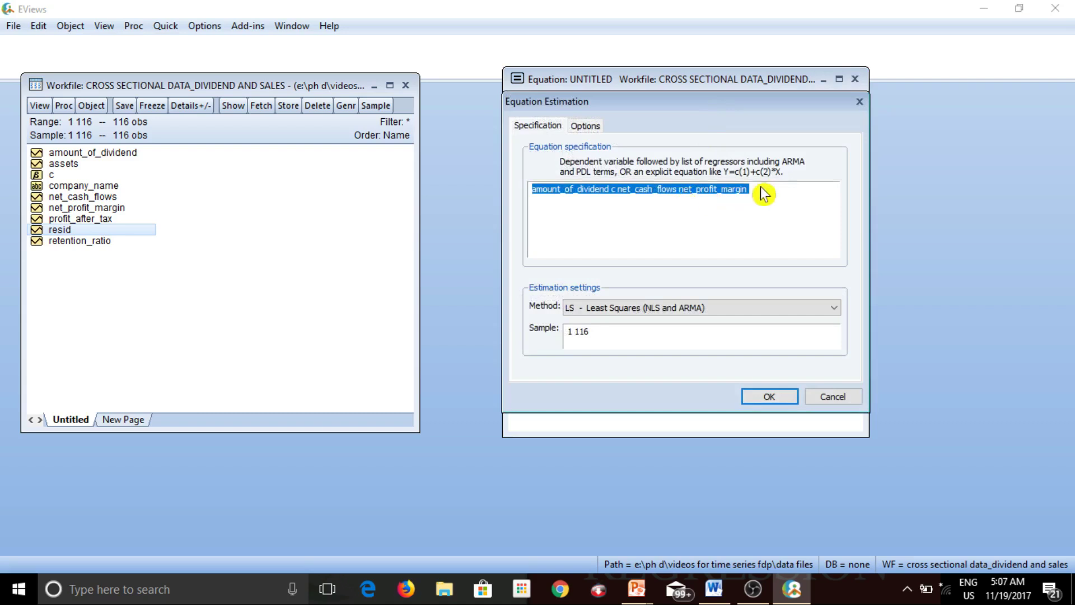
- Remove net_profit_margin from the equation specification and re-estimate amount_of_dividend on c and net_cash_flows
click(755, 186)
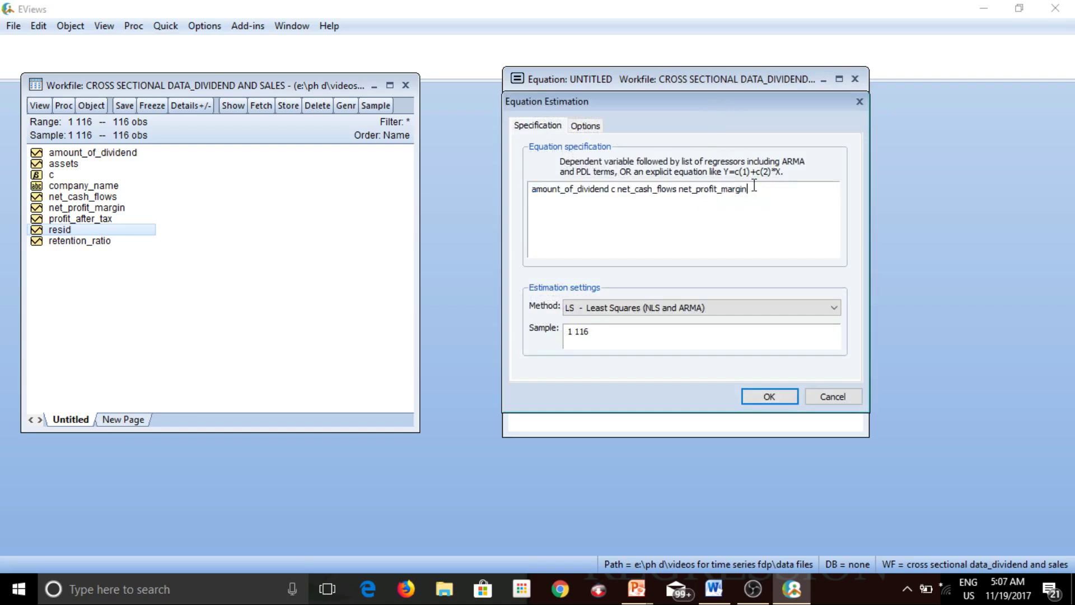
key(BackSpace)
key(BackSpace)
key(BackSpace)
key(BackSpace)
key(BackSpace)
key(BackSpace)
key(BackSpace)
key(BackSpace)
key(BackSpace)
key(BackSpace)
key(BackSpace)
key(BackSpace)
key(BackSpace)
key(BackSpace)
key(BackSpace)
key(BackSpace)
key(BackSpace)
key(BackSpace)
click(766, 397)
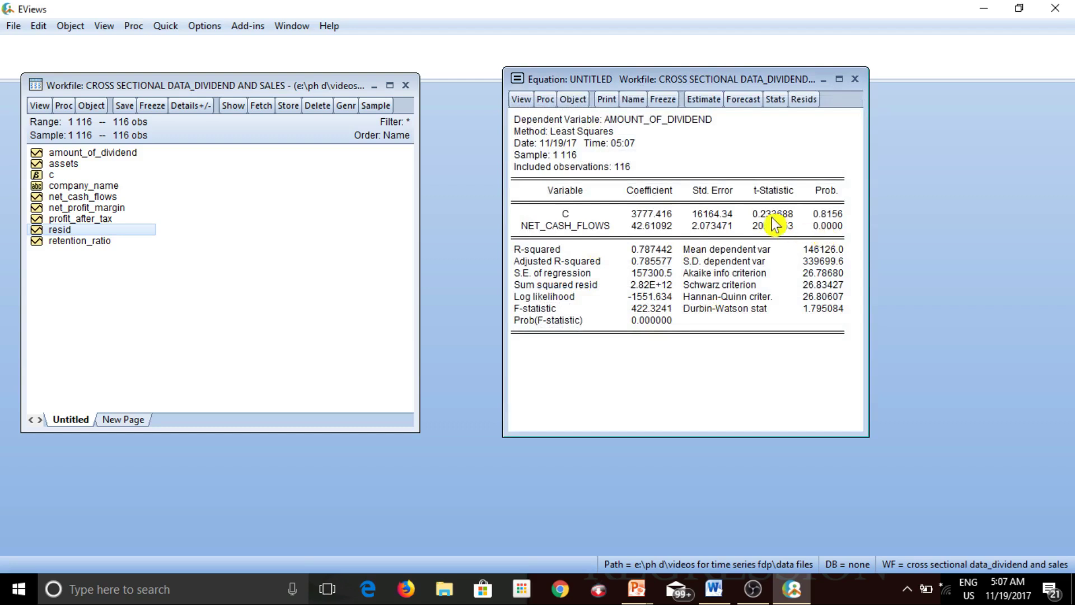
- View the equation's Representations, including the substituted coefficients, and return to the Estimation Output
click(526, 102)
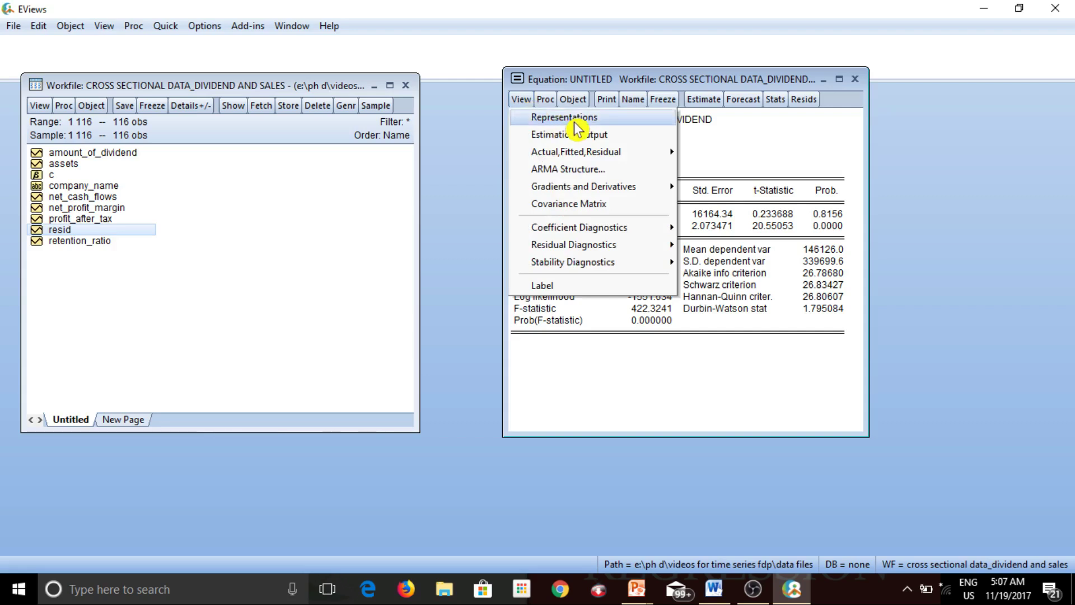
click(612, 122)
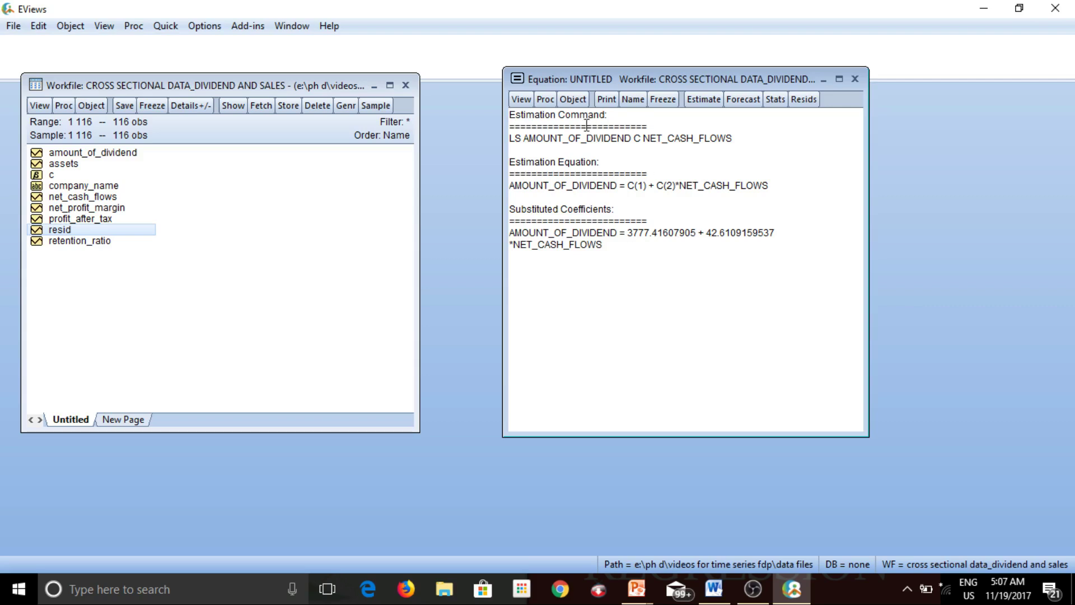
click(531, 105)
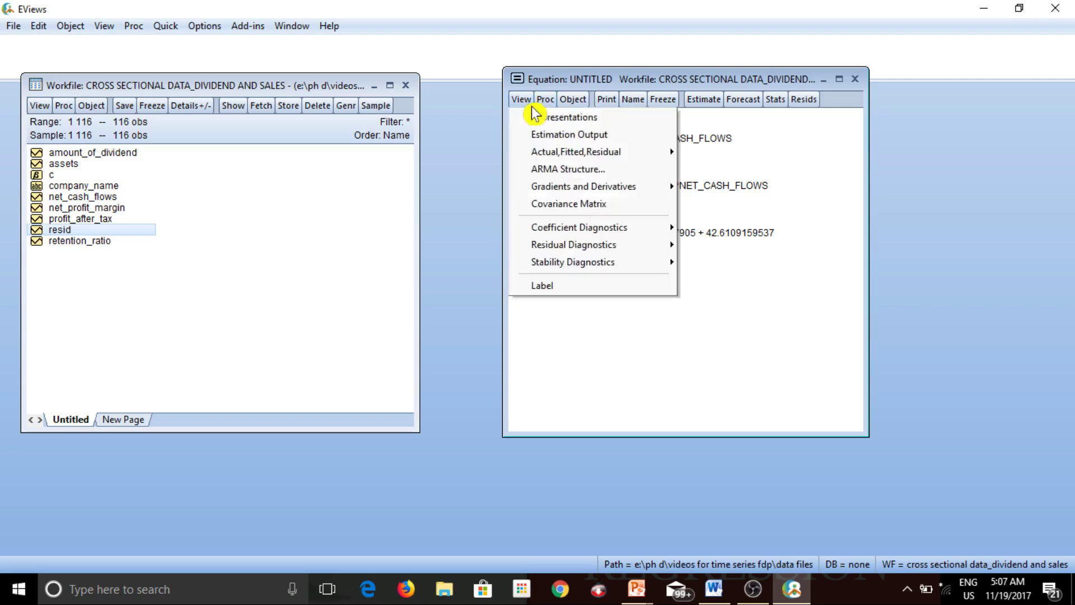
click(551, 136)
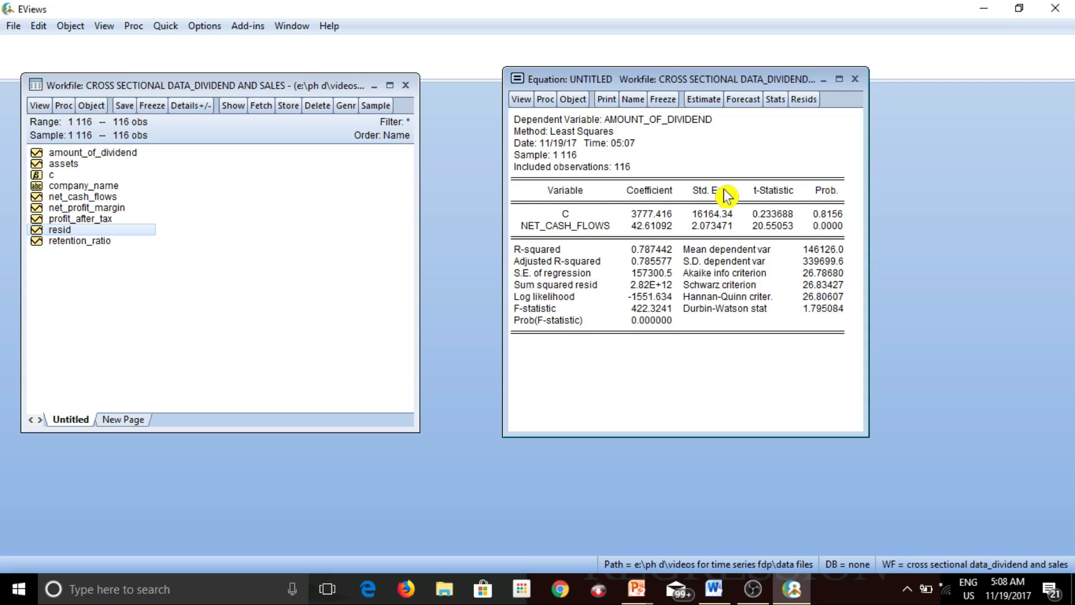
- Add net_profit_margin back to the equation specification after net_cash_flows
click(711, 104)
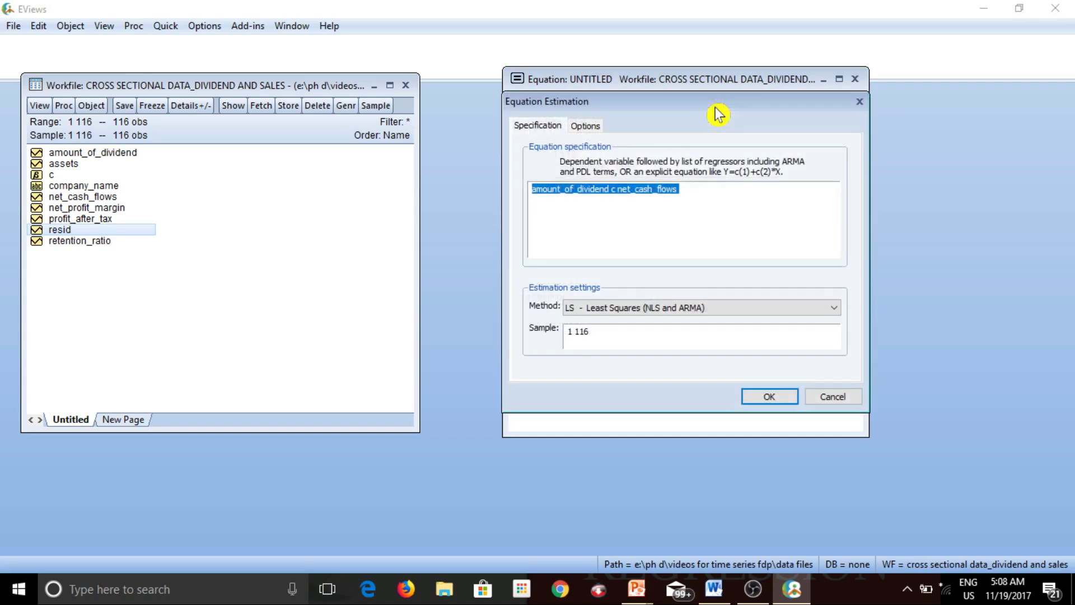
click(614, 190)
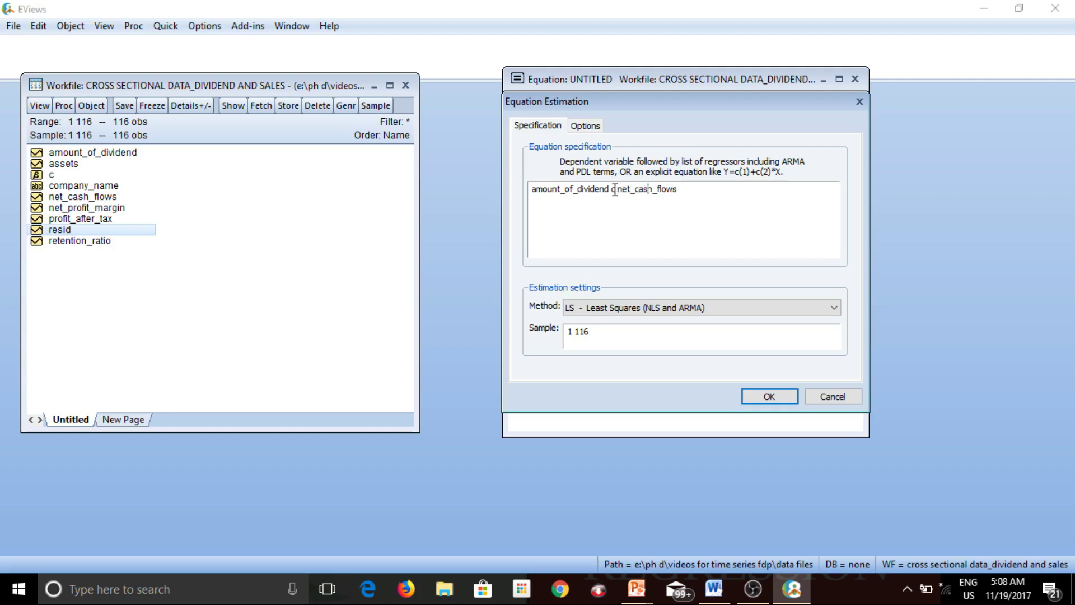
key(Right)
key(Right)
key(Right)
text(net)
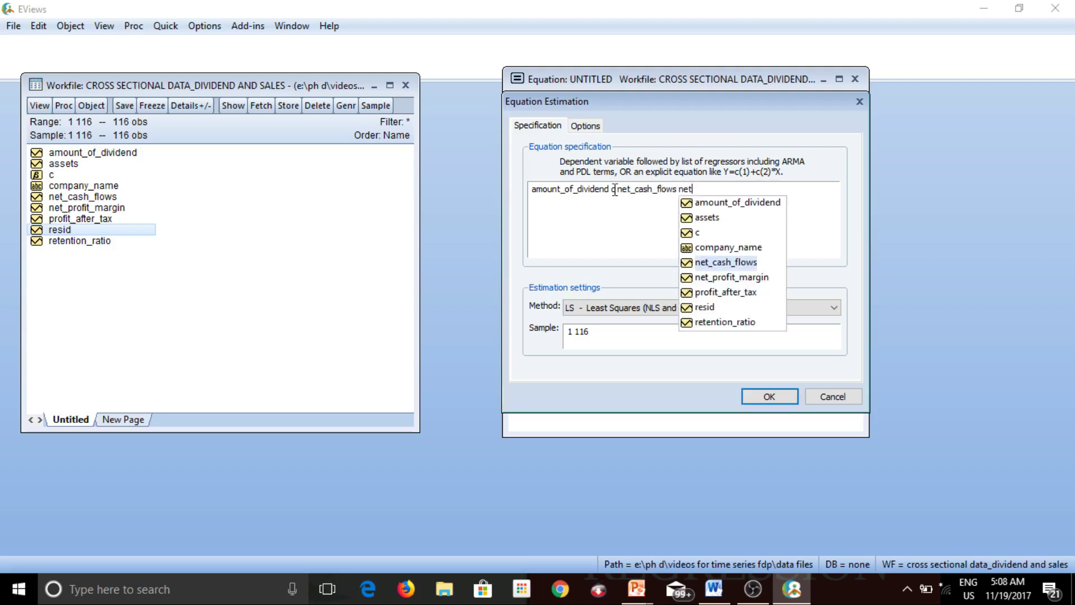
click(722, 277)
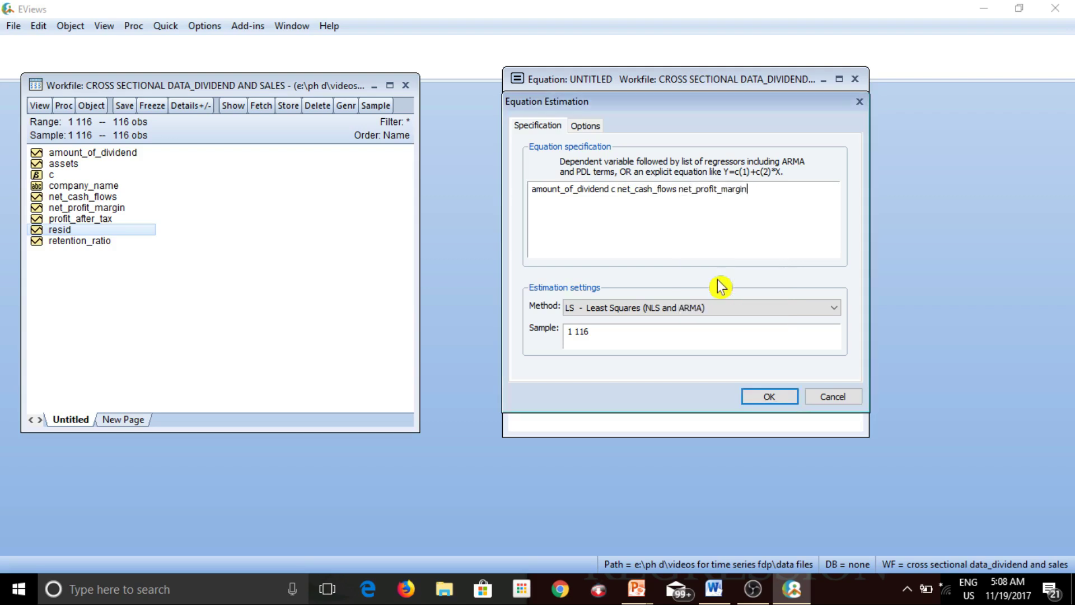
- Convert the net_cash_flows regressor to log(net_cash_flows) in the equation specification
click(619, 192)
text(log)
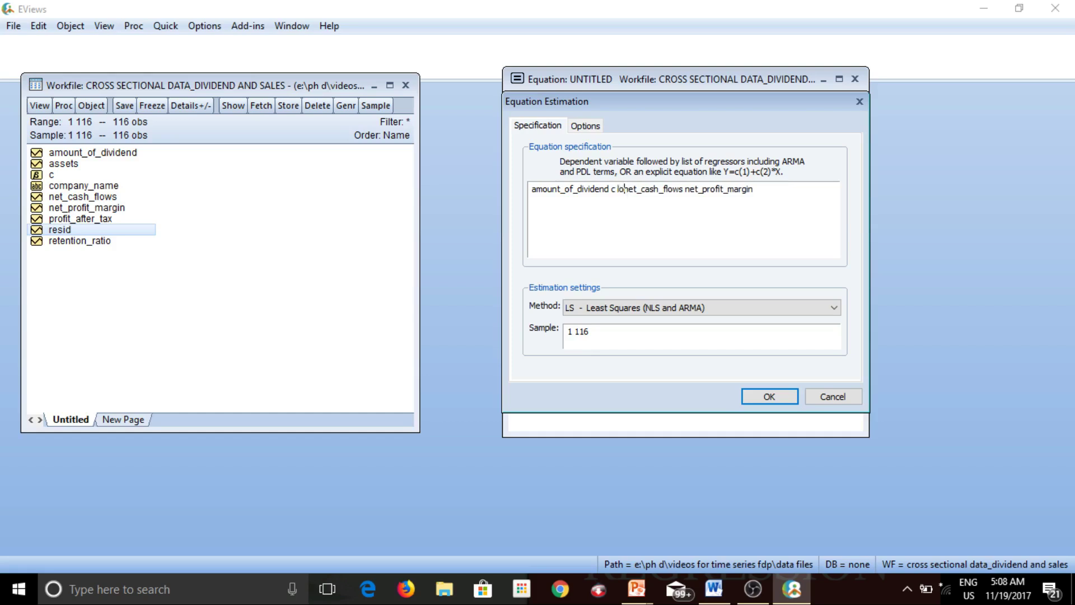
text(()
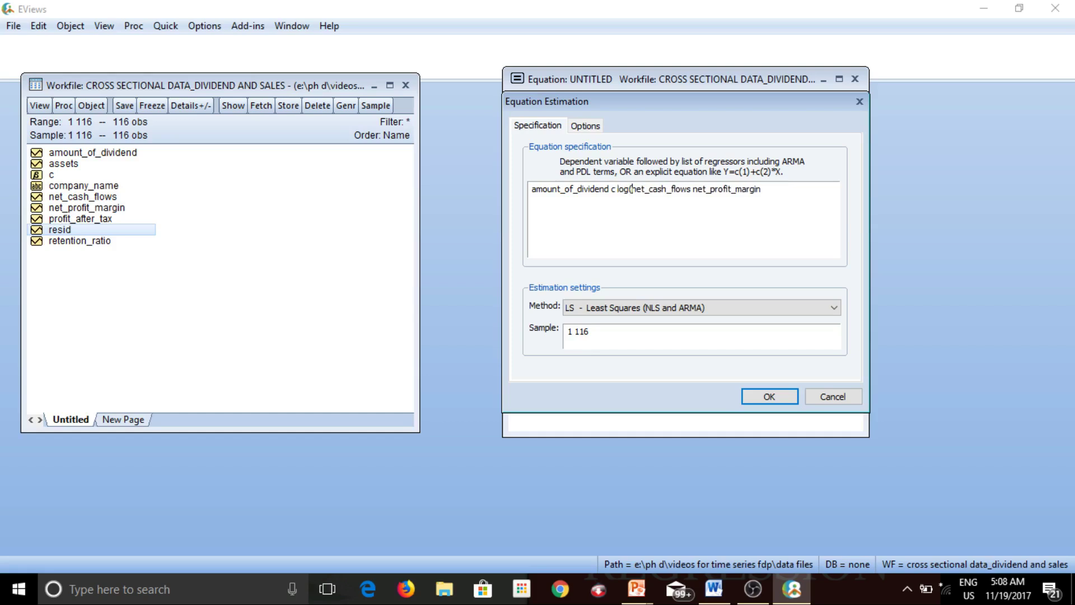
click(693, 194)
text())
- Convert the net_profit_margin regressor to log(net_profit_margin) and re-estimate the equation by least squares on sample 1 116
click(697, 191)
text(()
text(log)
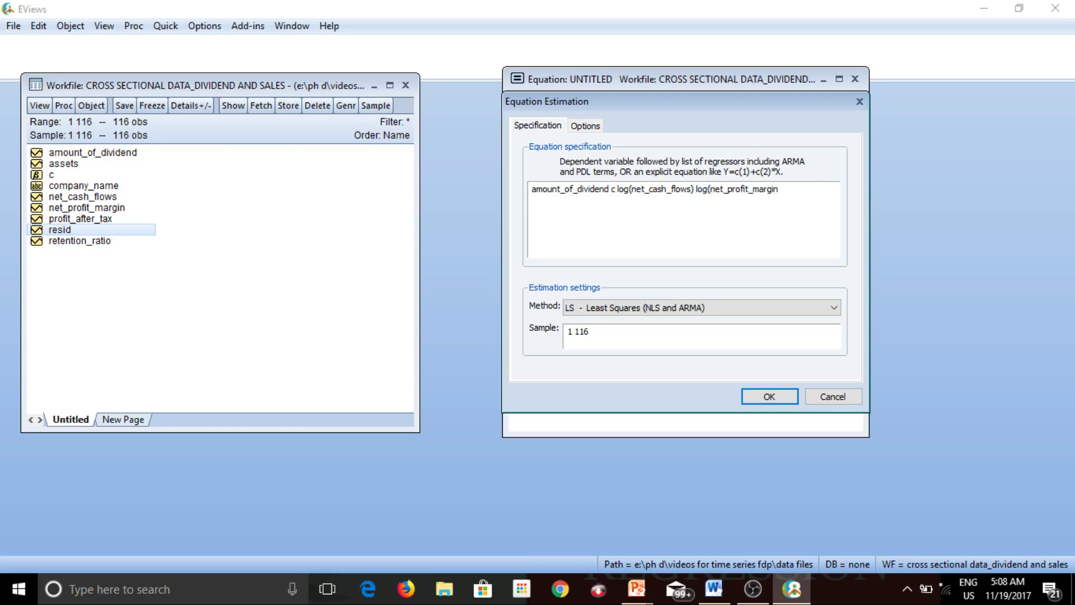
key(Right)
key(Right)
key(Right)
key(Right)
text())
click(763, 396)
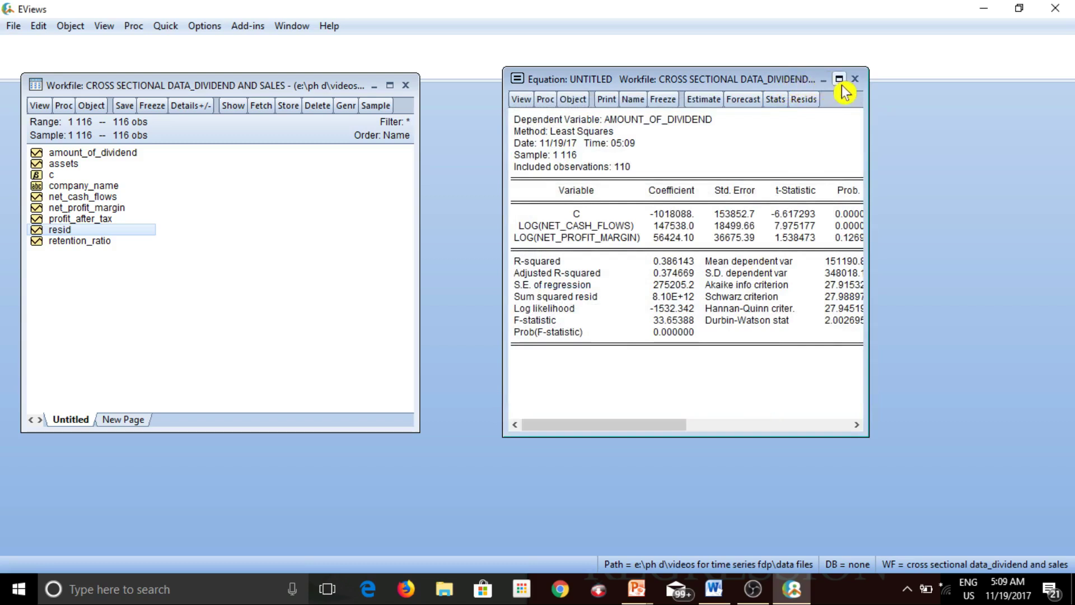
- Widen the equation window until all columns of the estimation output fit, and reposition it
right_click(908, 129)
click(865, 137)
drag(865, 136, 927, 137)
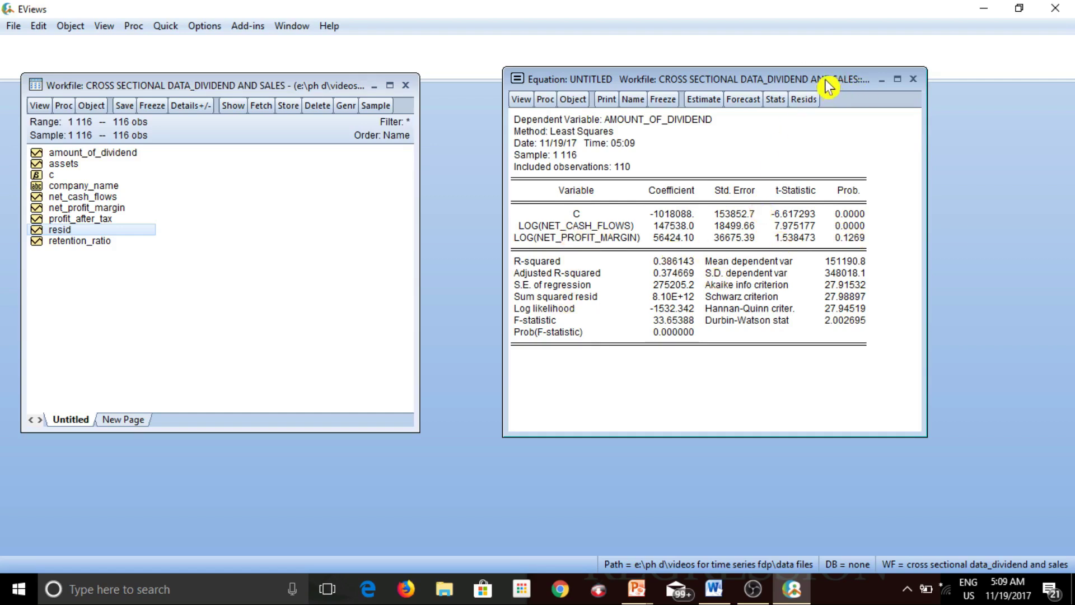
drag(829, 87, 860, 89)
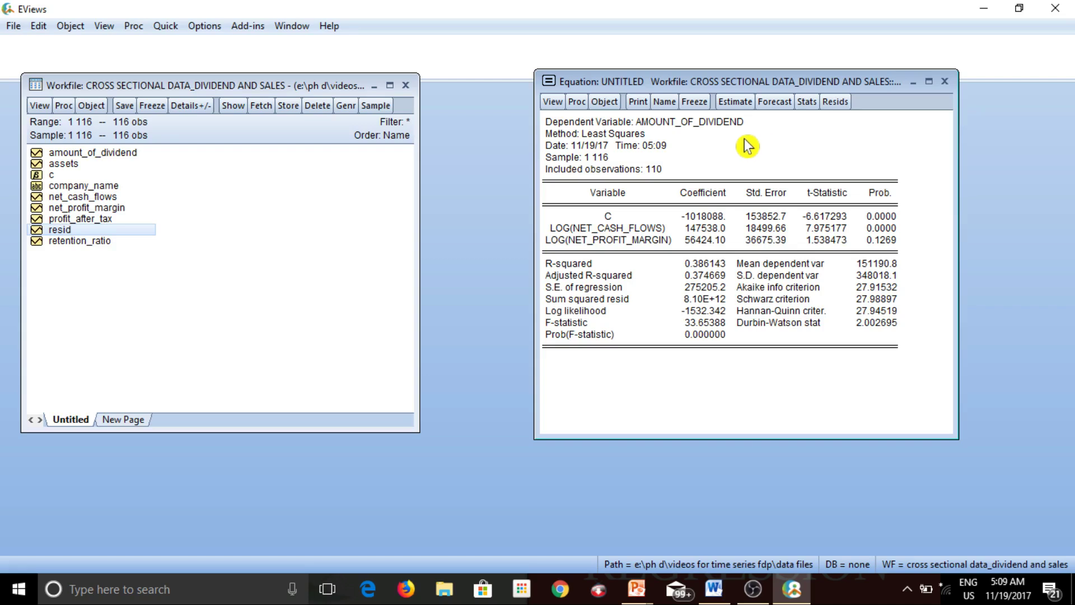
- Freeze the estimation output as a table and arrange the table and equation windows side by side
click(694, 103)
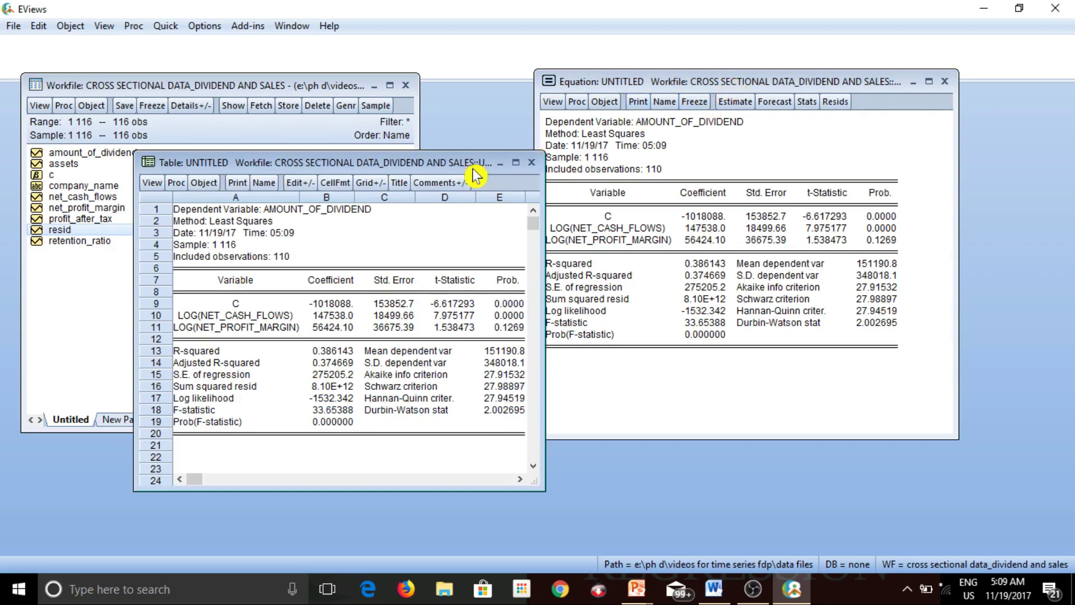
drag(468, 166, 1073, 105)
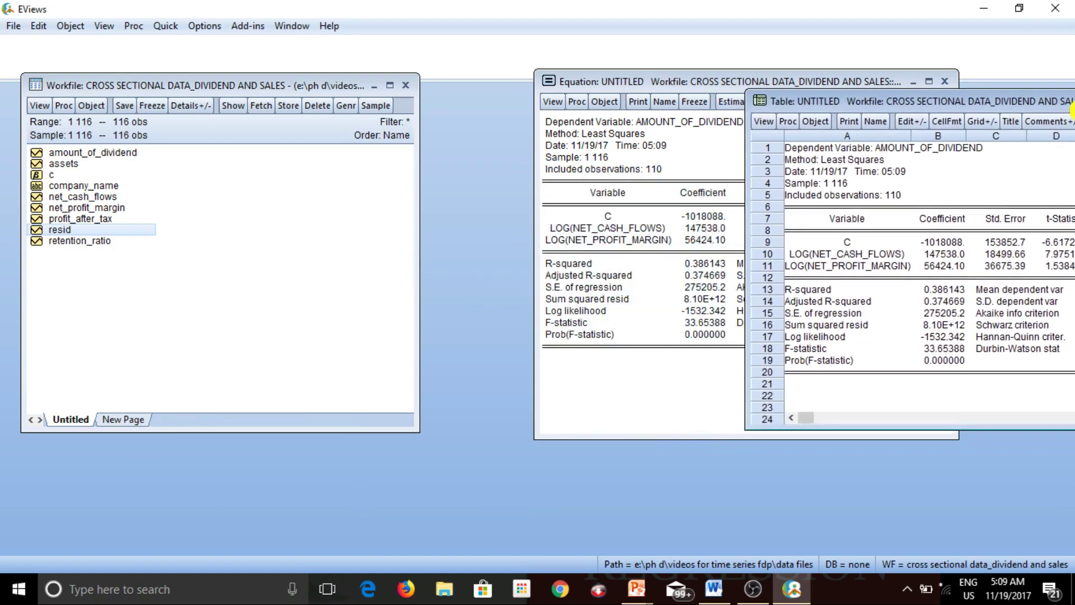
click(666, 73)
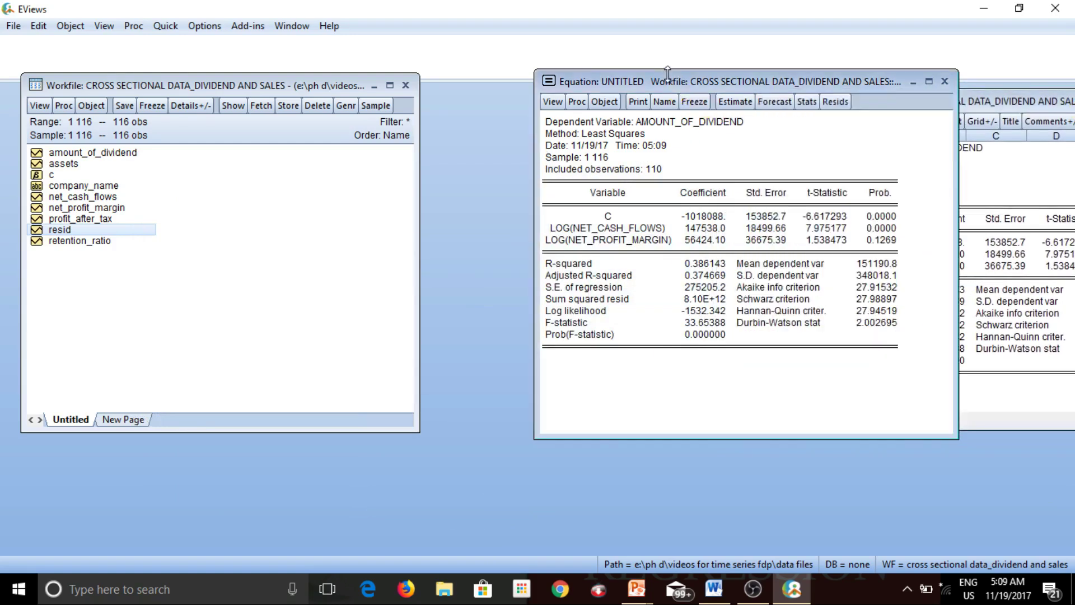
drag(673, 87, 354, 82)
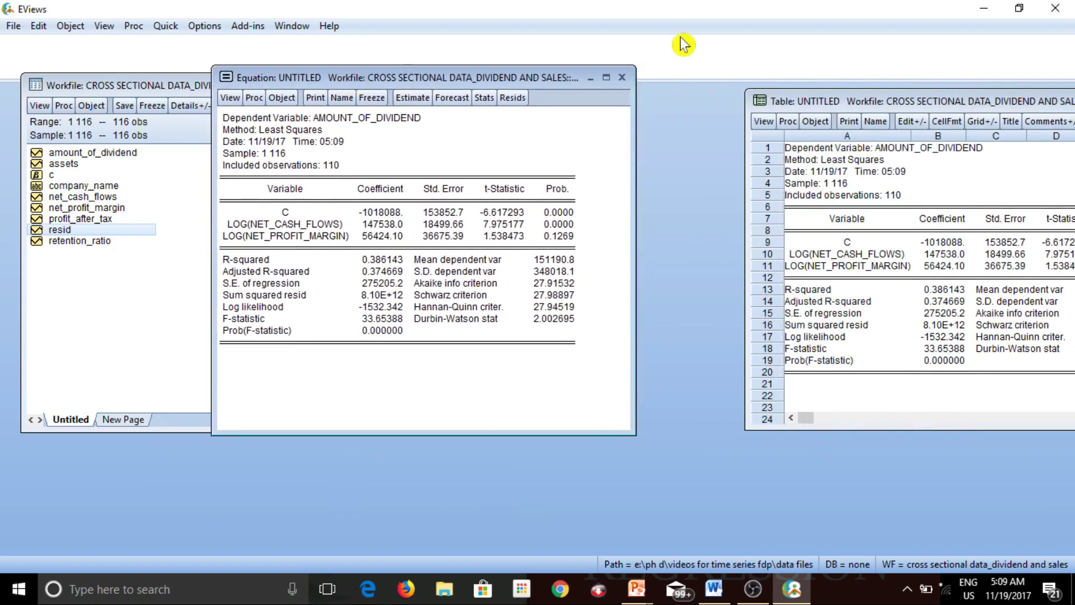
right_click(732, 86)
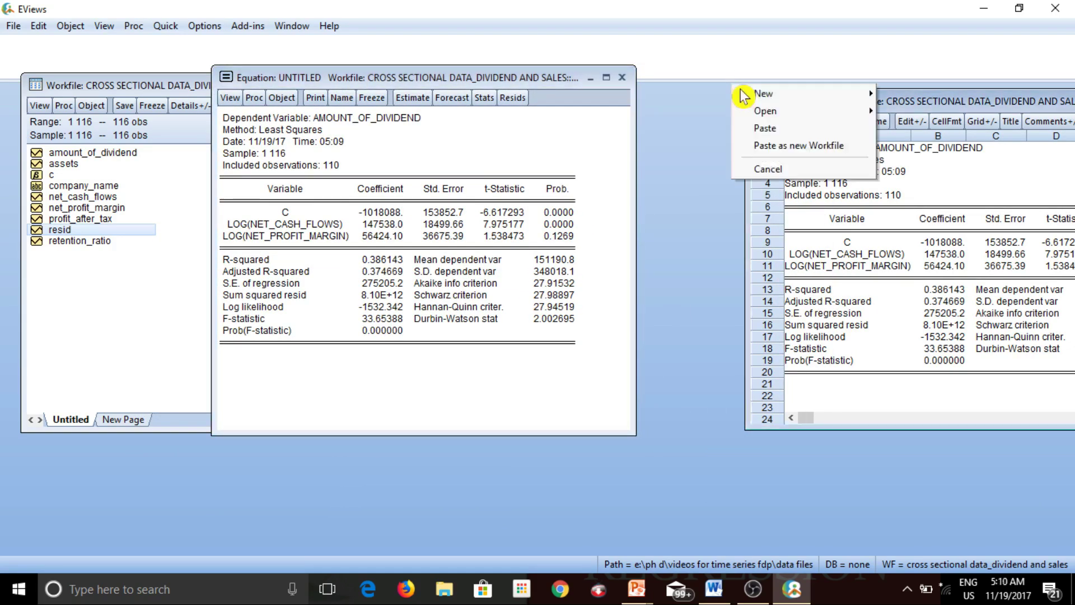
mouse_move(853, 94)
click(712, 181)
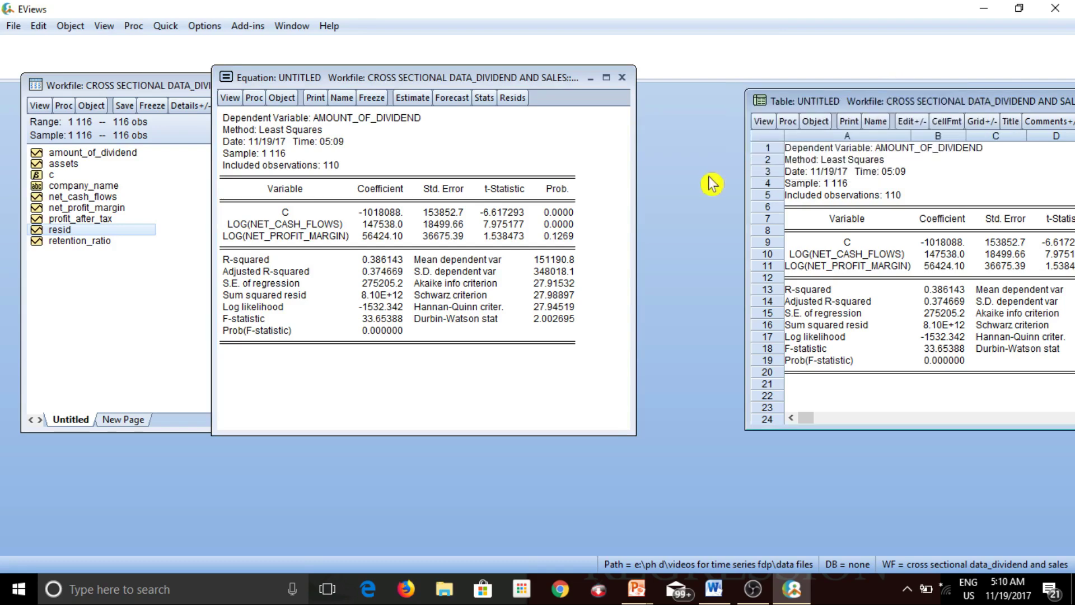
drag(845, 107, 771, 89)
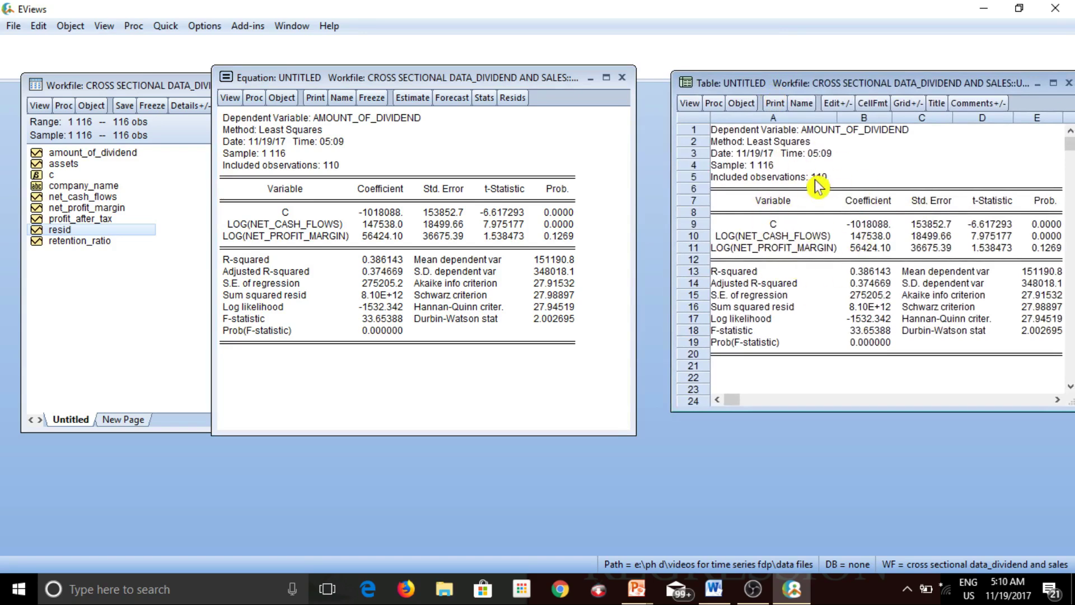
- Add log(profit_after_tax) to the equation specification and re-estimate the regression
click(413, 98)
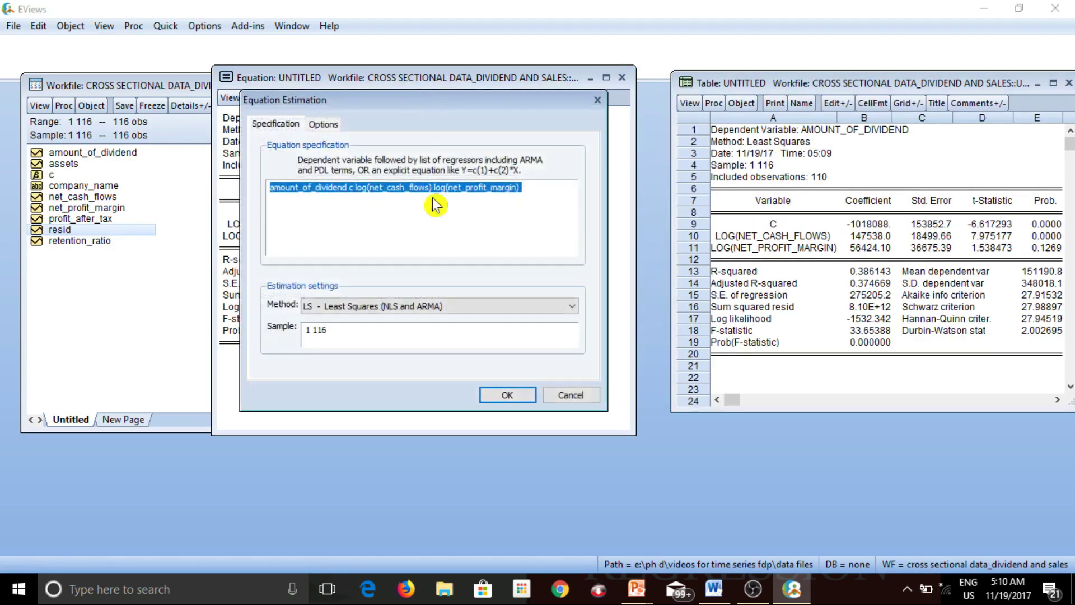
click(528, 190)
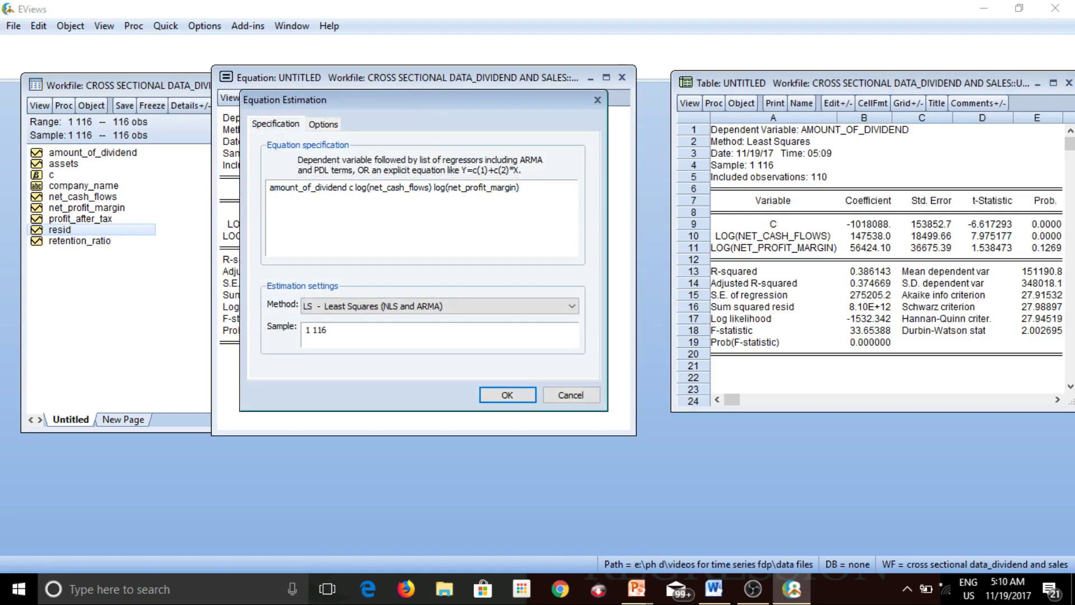
text(pro)
text(fit)
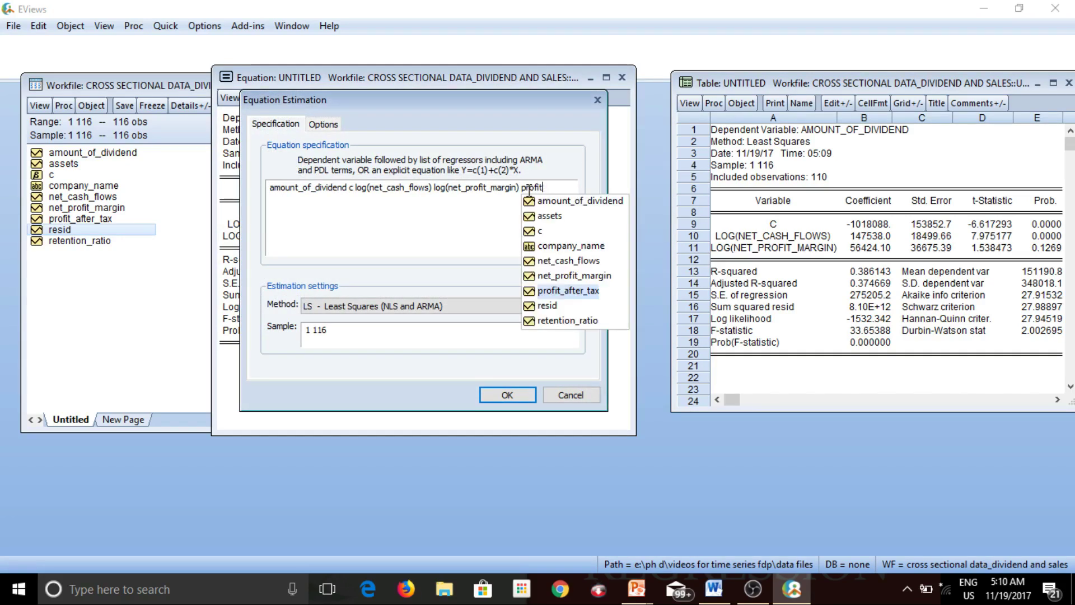
click(576, 294)
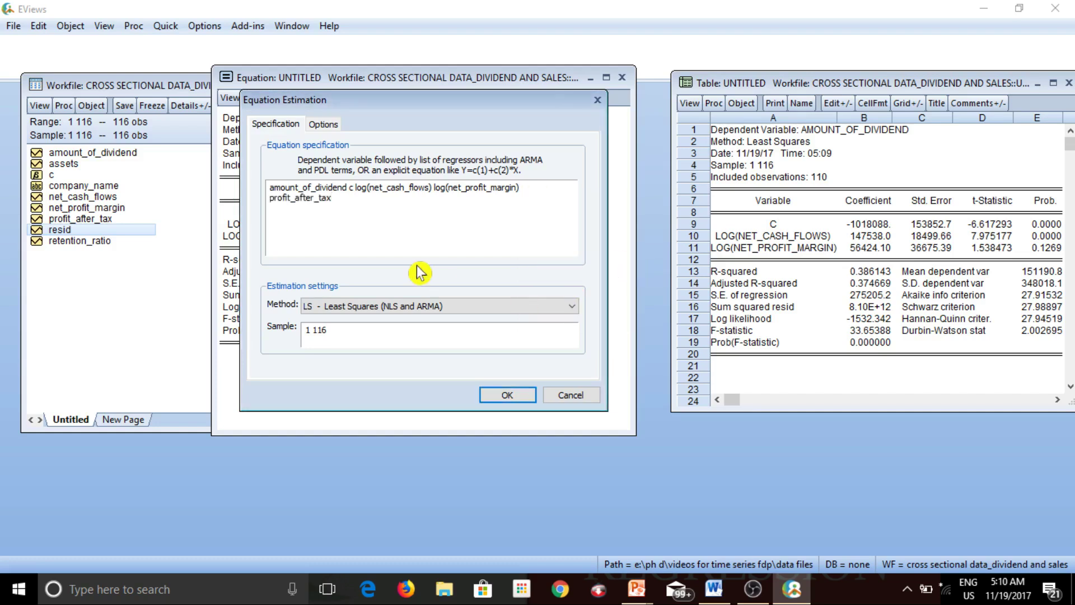
click(274, 204)
text(log()
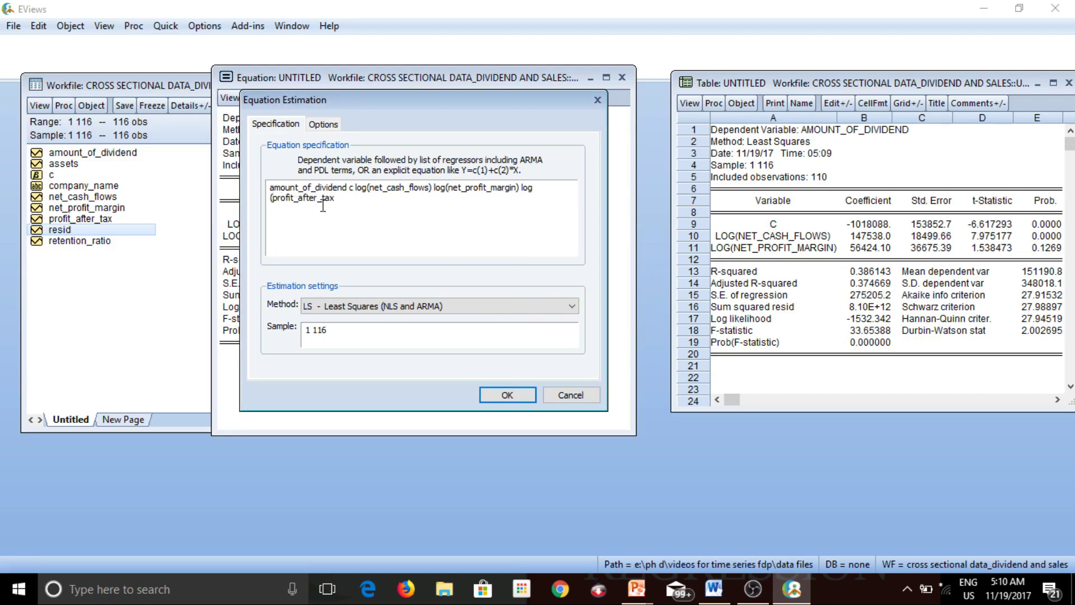
text())
click(527, 396)
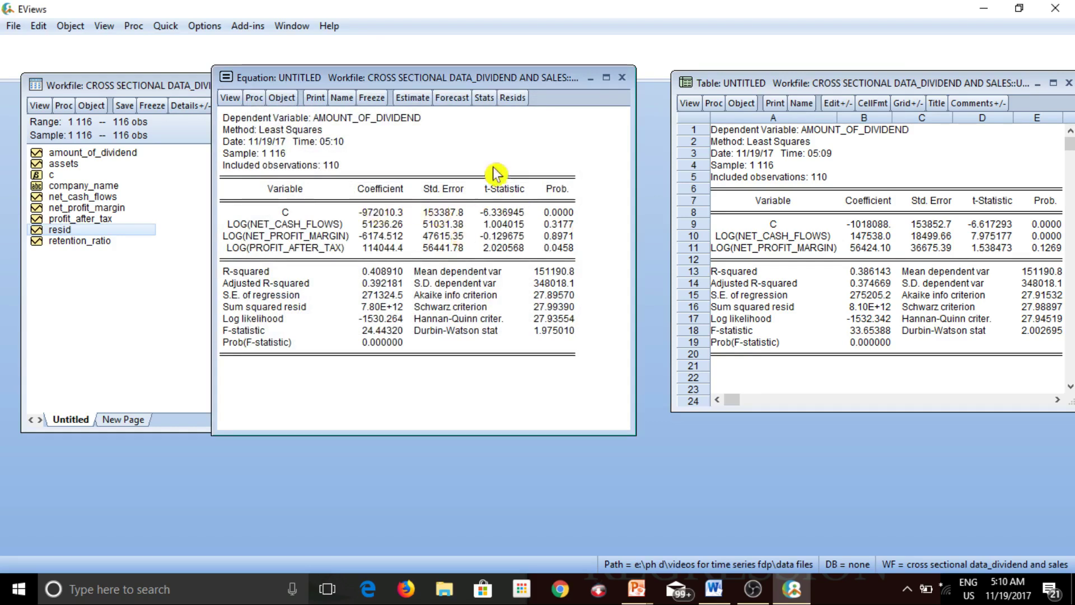
- Compare the re-estimated output with the frozen table, delete the untitled table, and move the equation window clear of the workfile
drag(532, 82, 510, 85)
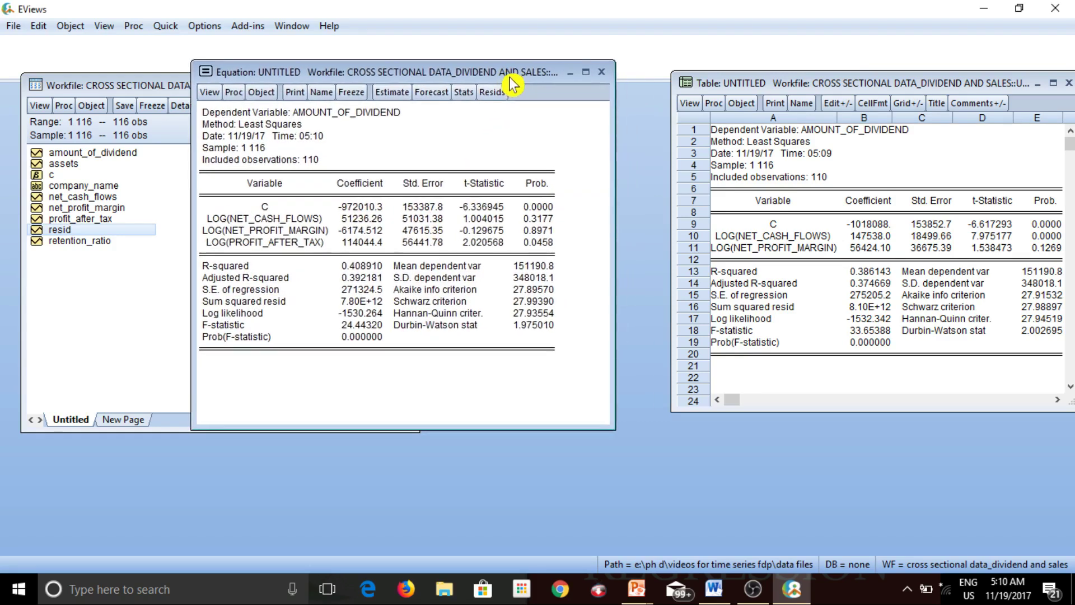
drag(761, 89, 719, 81)
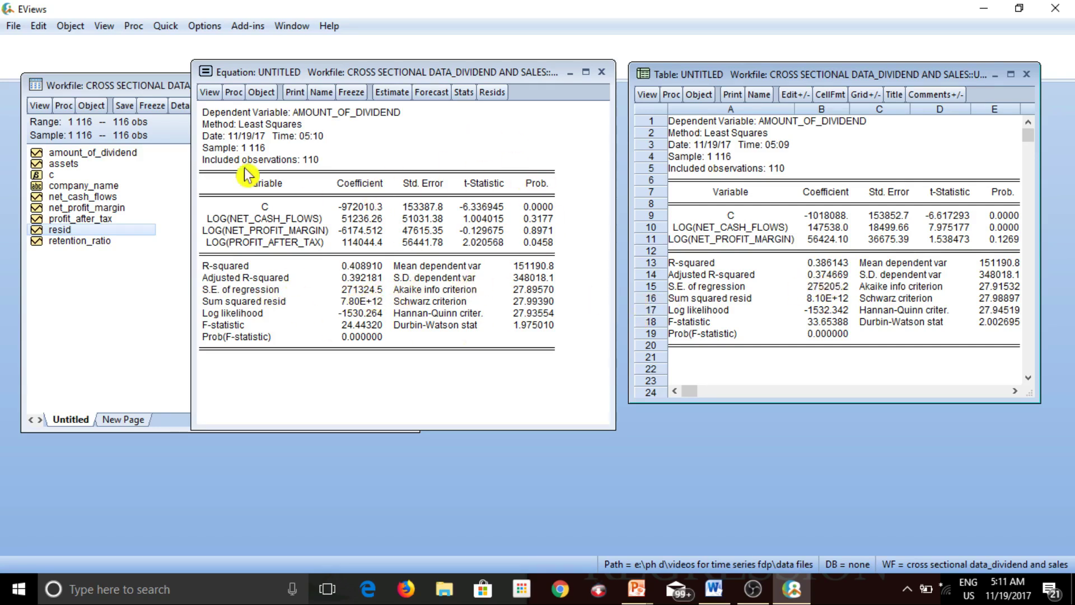
click(1027, 75)
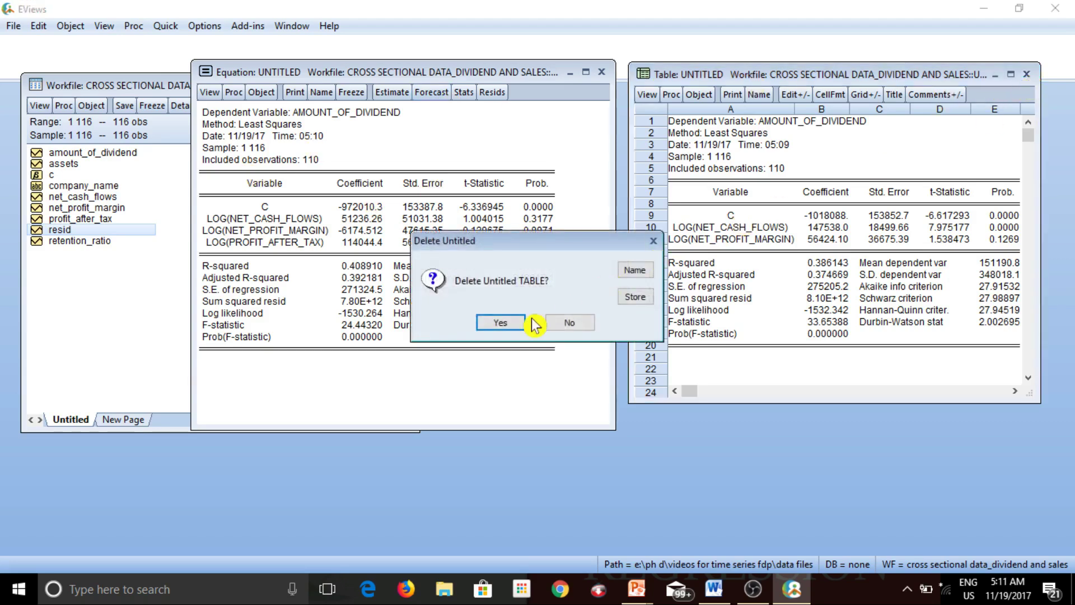
click(501, 322)
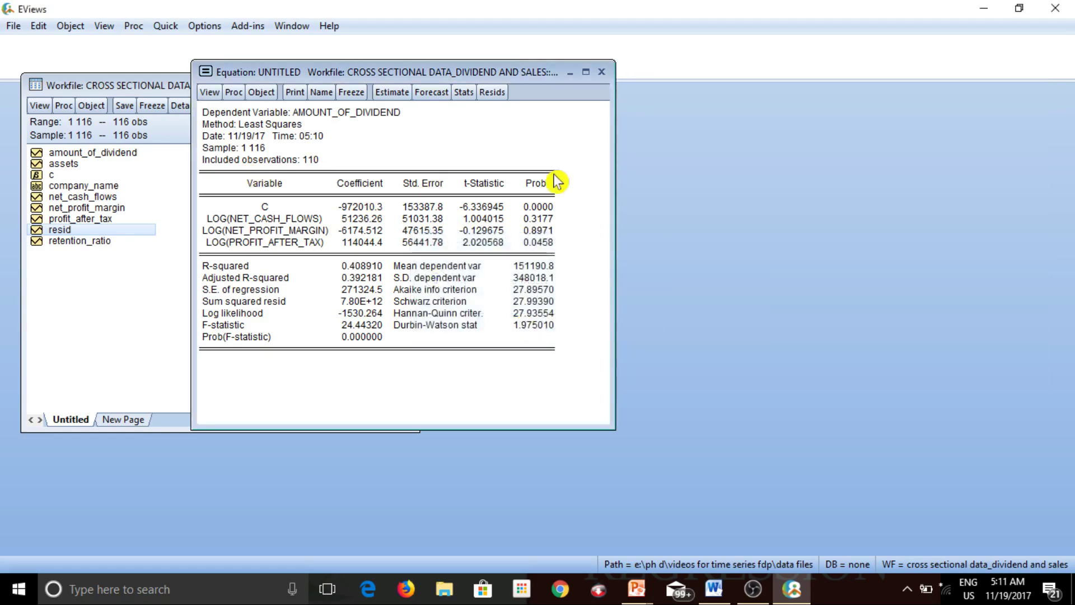
drag(547, 75, 804, 88)
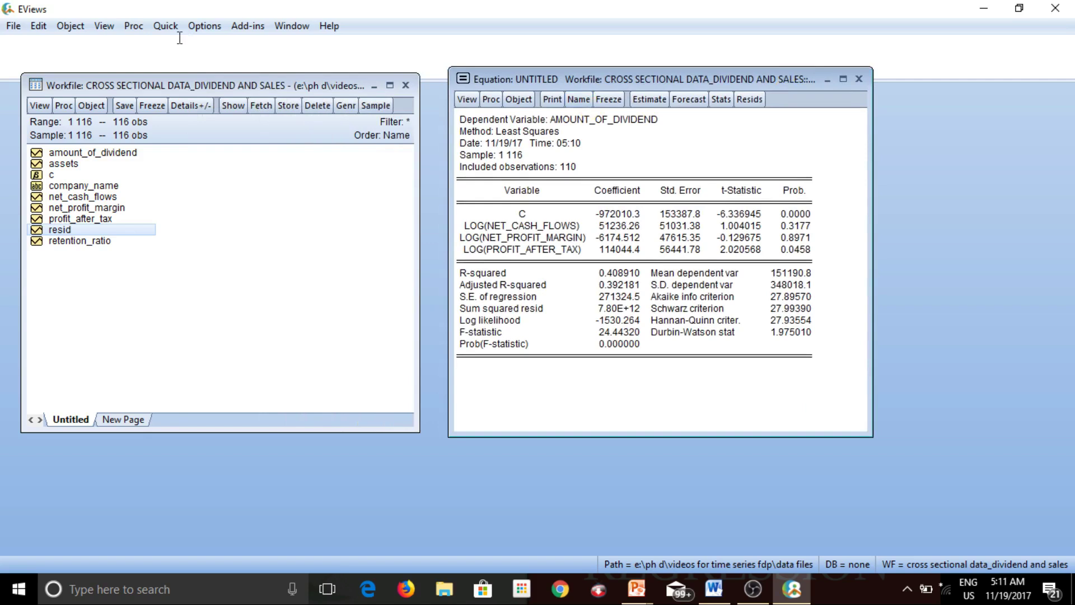
- Display the histogram and descriptive statistics of the series log(net_cash_flows), review them, and close the series window
click(165, 26)
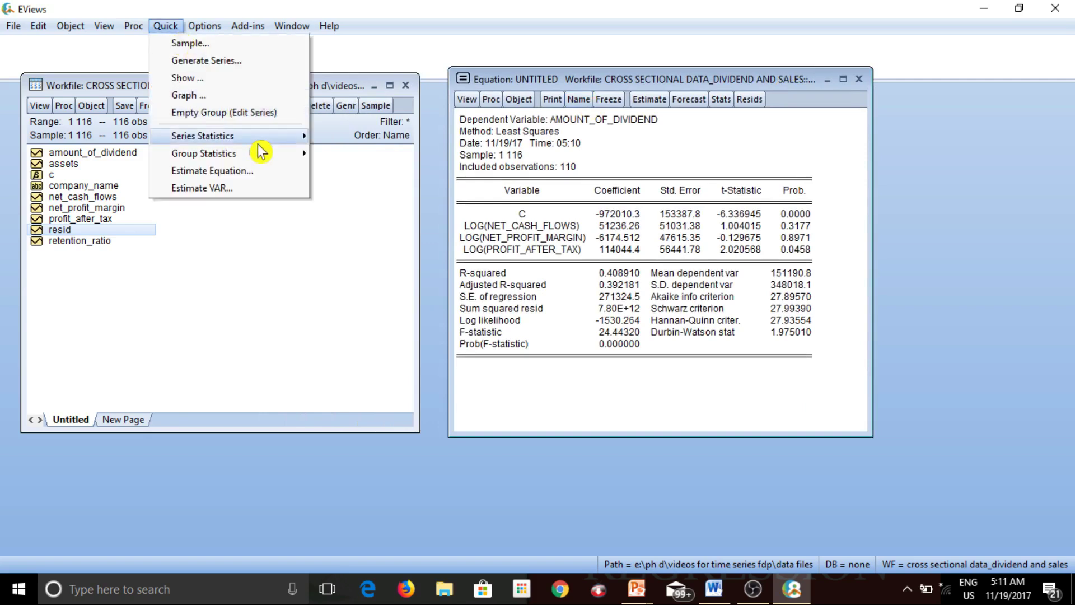
mouse_move(258, 141)
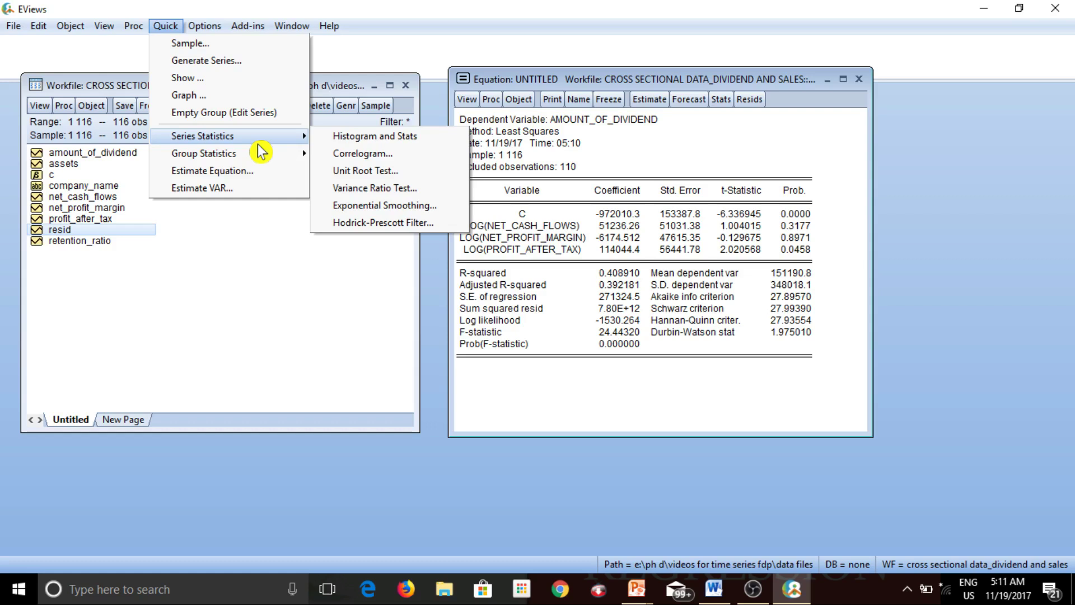
click(357, 153)
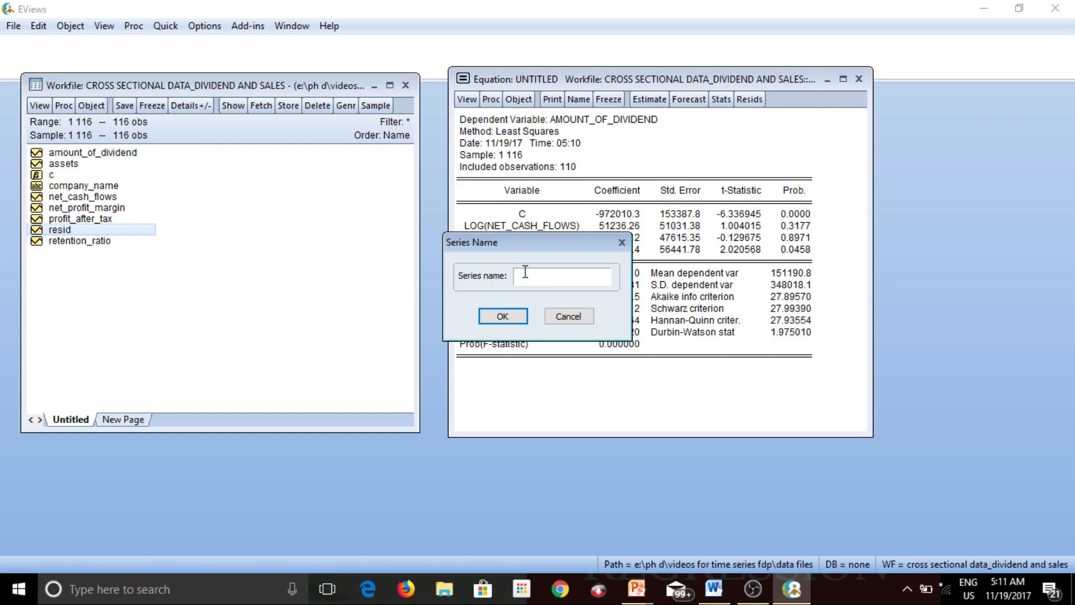
text(log(net_cash)
text(_flows))
click(504, 322)
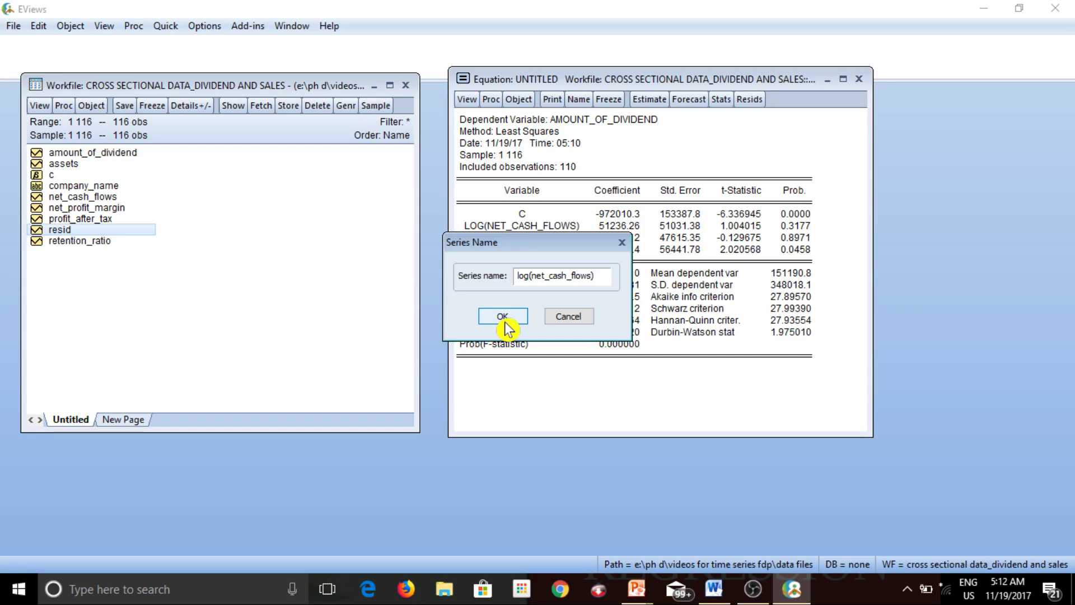
click(504, 317)
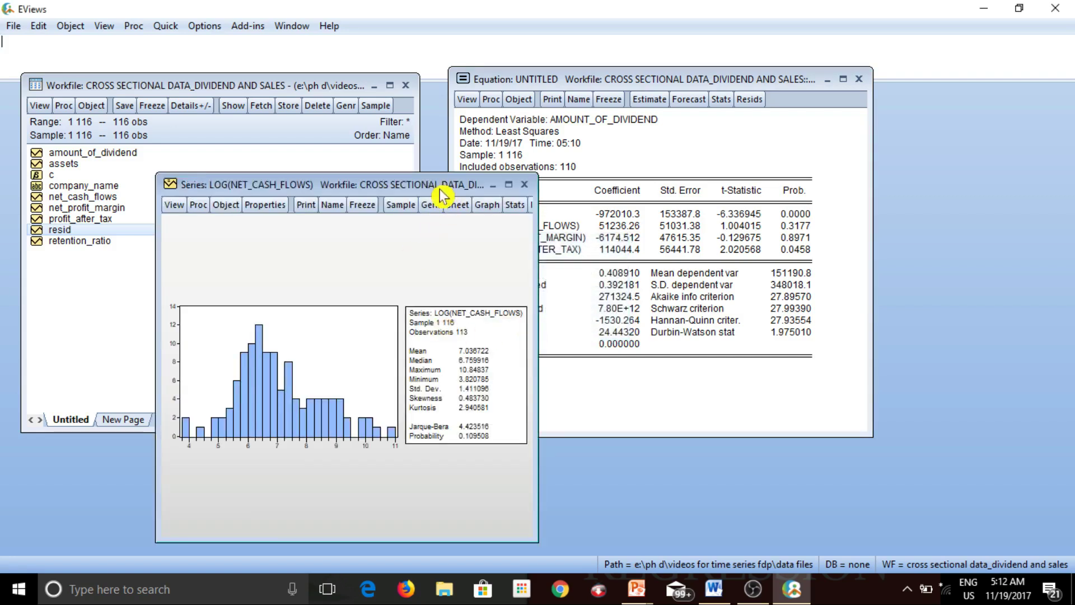
drag(440, 190, 629, 70)
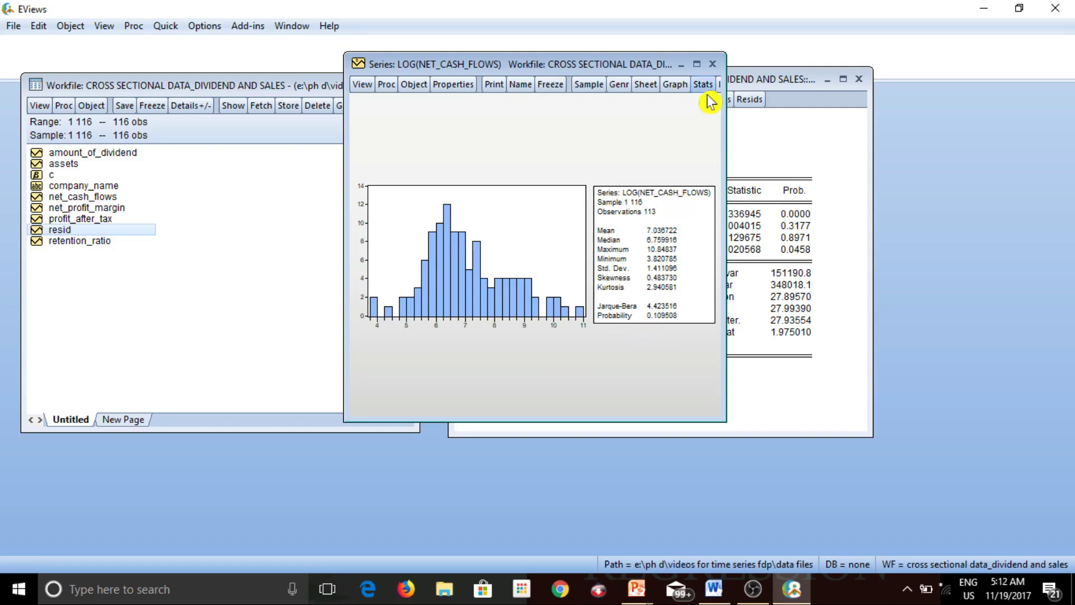
click(712, 64)
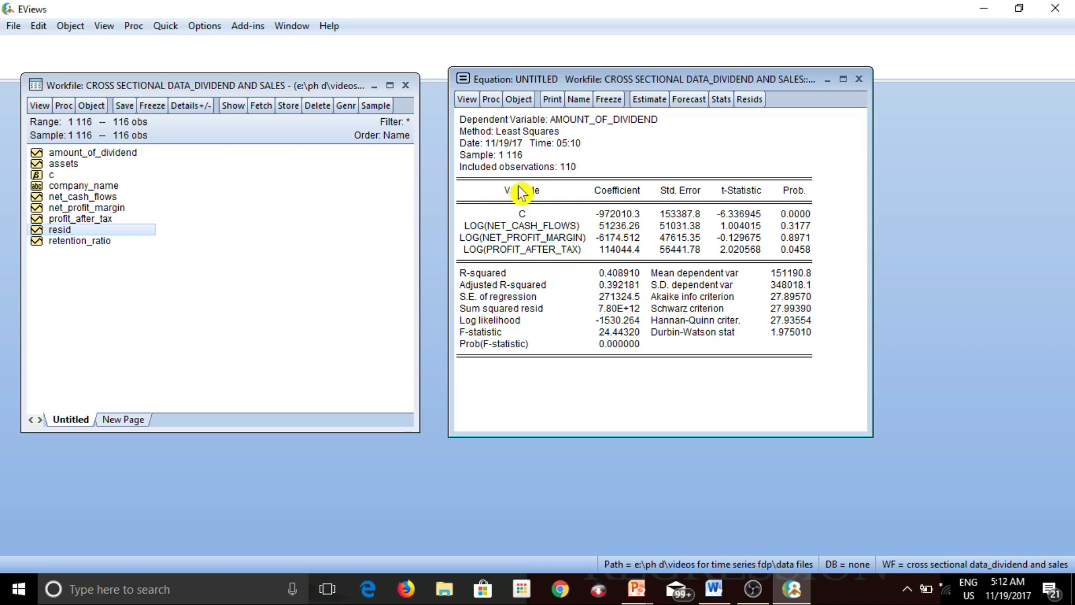
- Copy the entire regression output of the untitled equation, with numbers formatted as they appear in the table
click(502, 121)
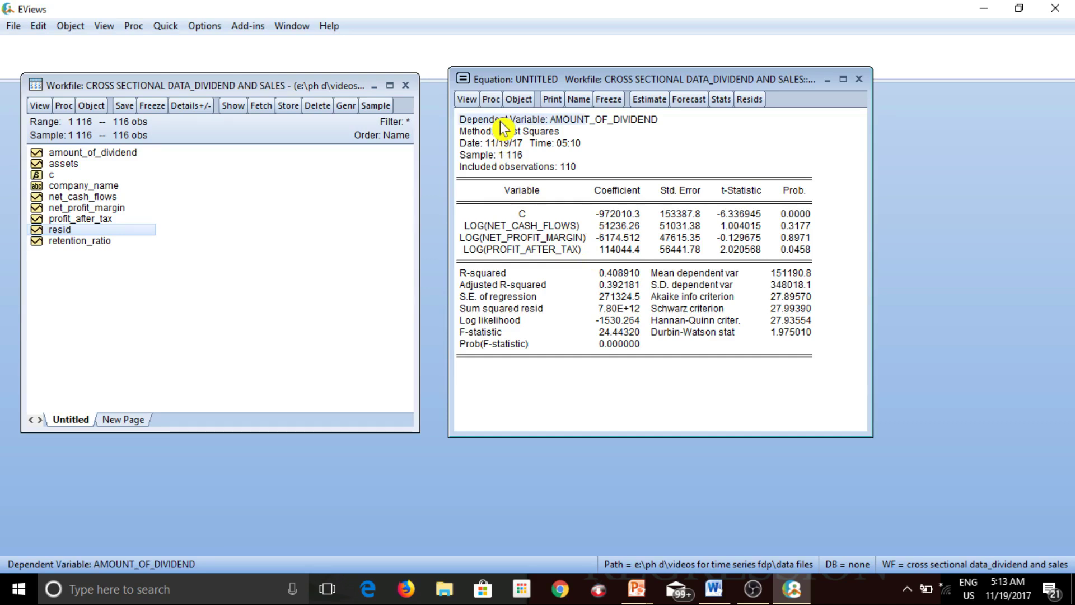
click(554, 214)
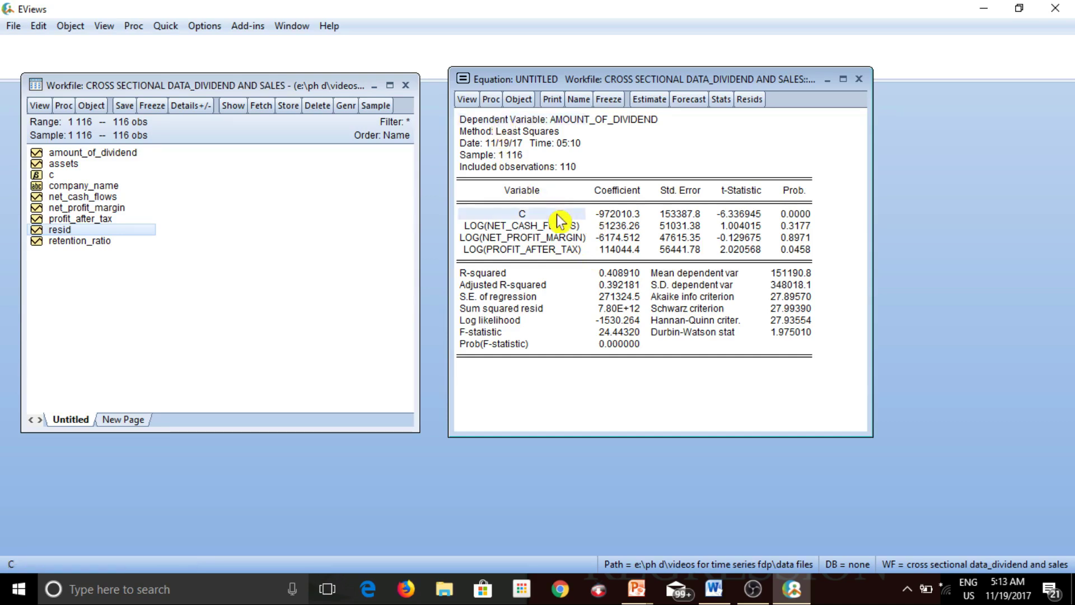
click(504, 125)
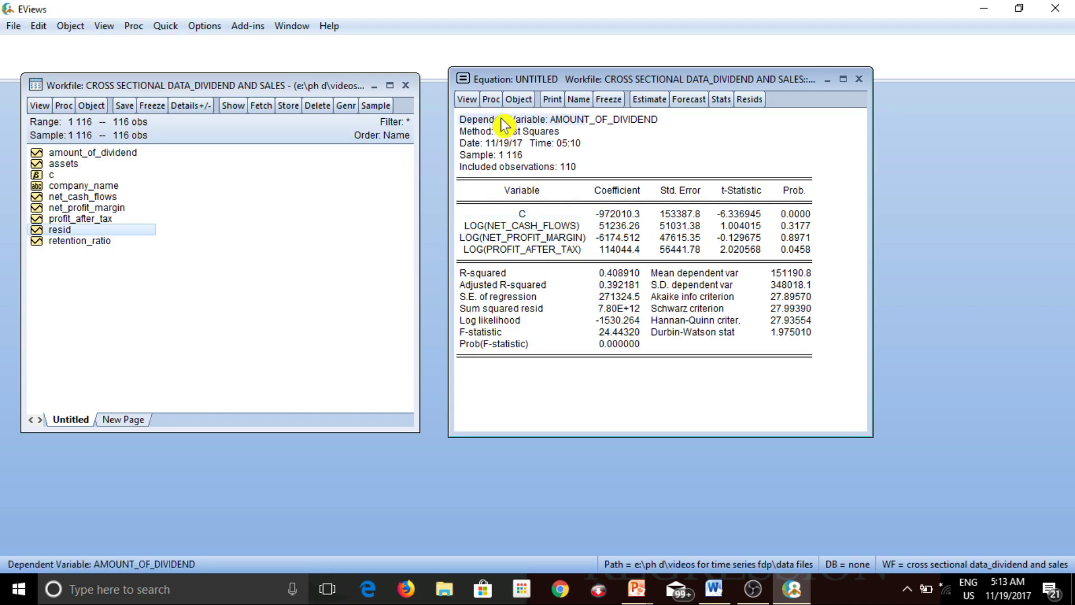
key(ctrl+a)
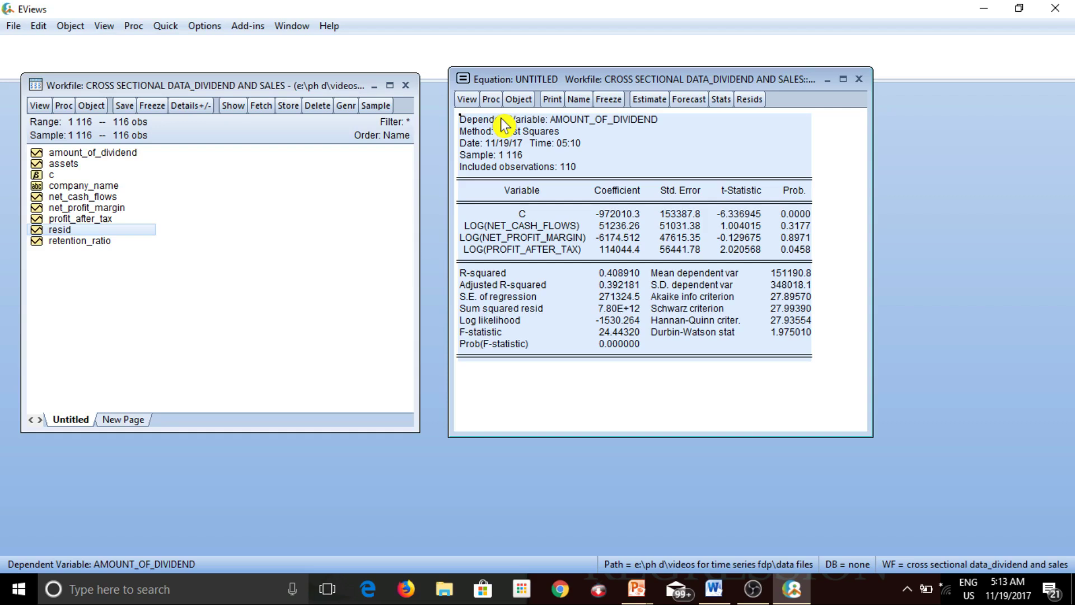
key(ctrl+c)
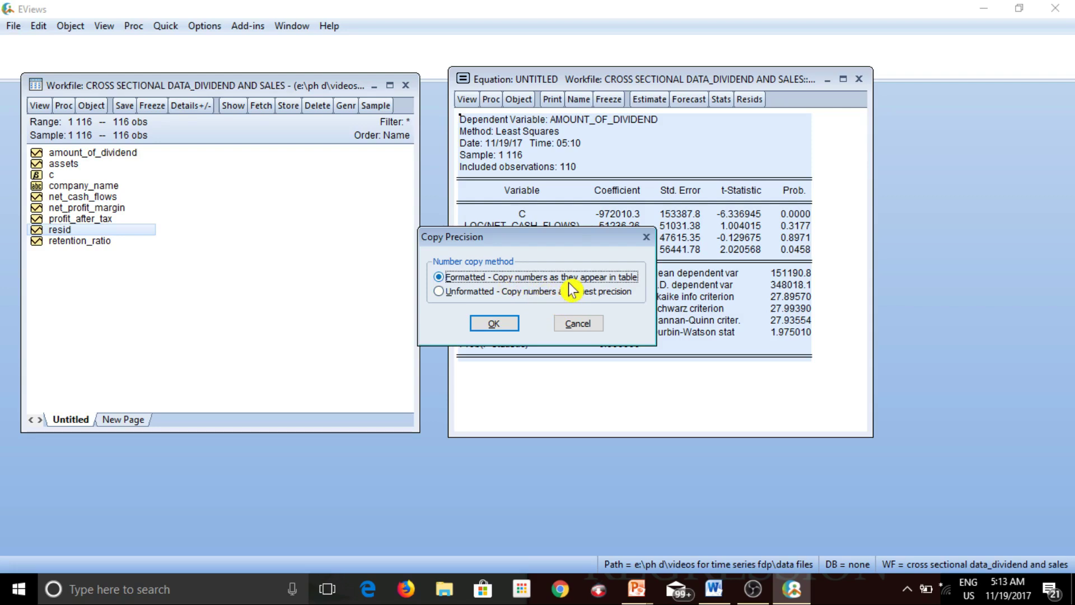
click(507, 327)
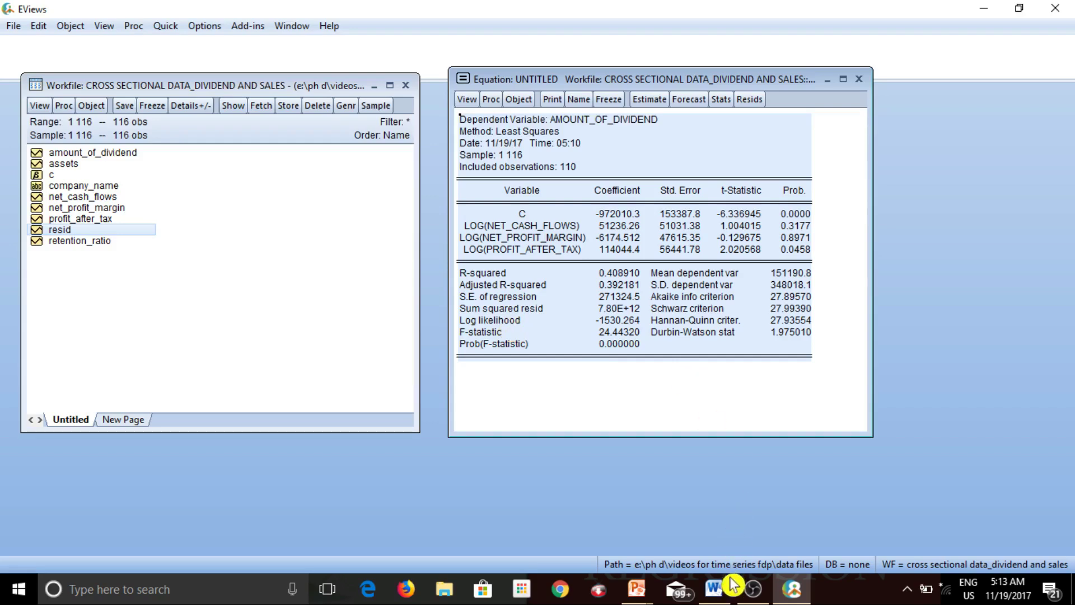
- Switch to Microsoft Word and paste the copied regression output into the blank document
mouse_move(714, 588)
click(732, 526)
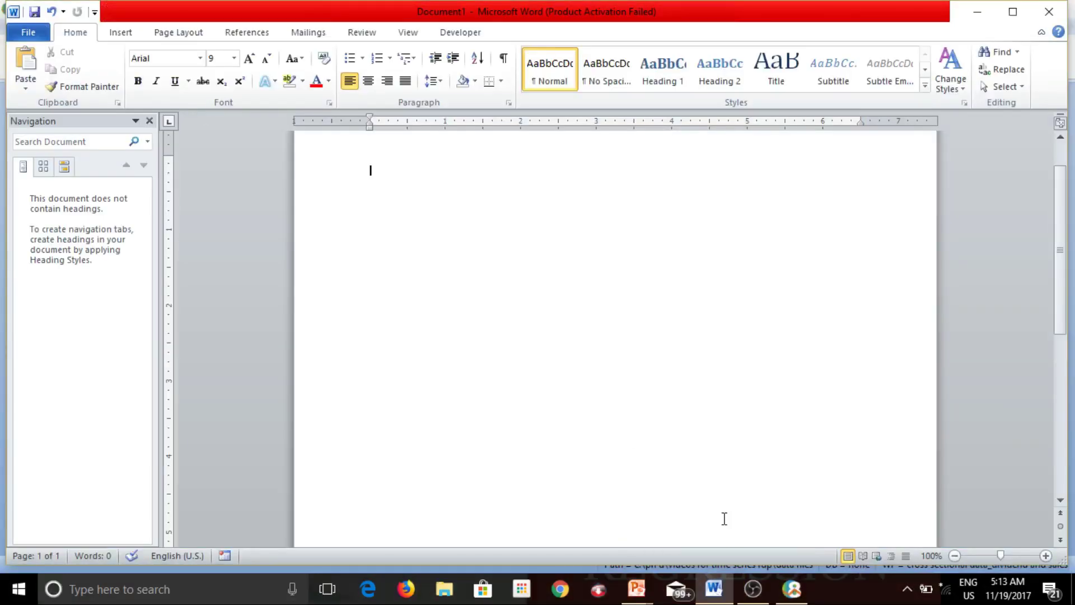
key(ctrl+v)
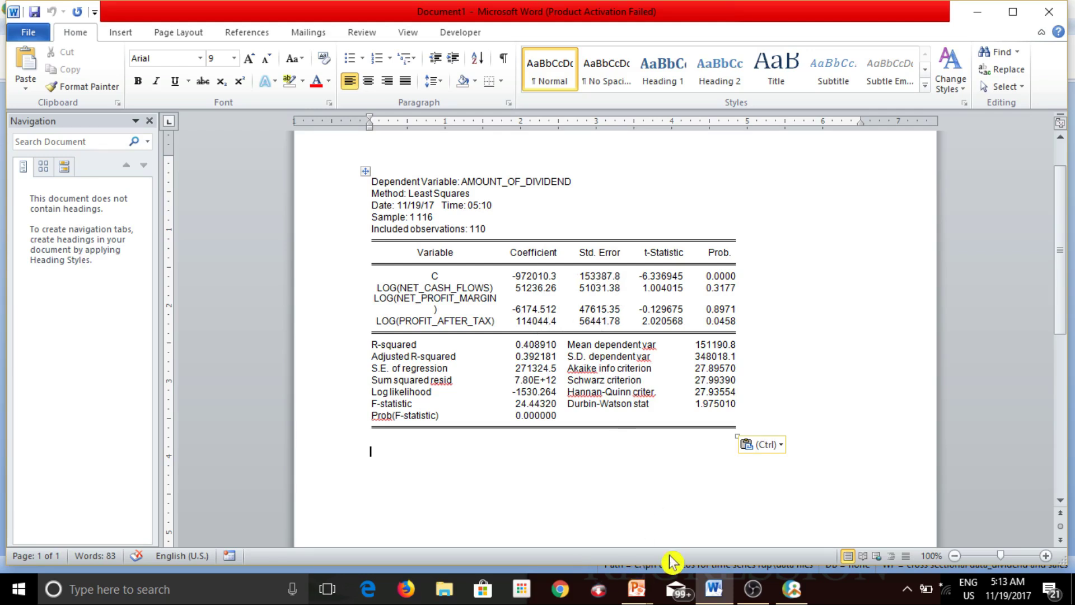
- Return to EViews and close the untitled equation, keeping it in the workfile under the name eq01
mouse_move(633, 582)
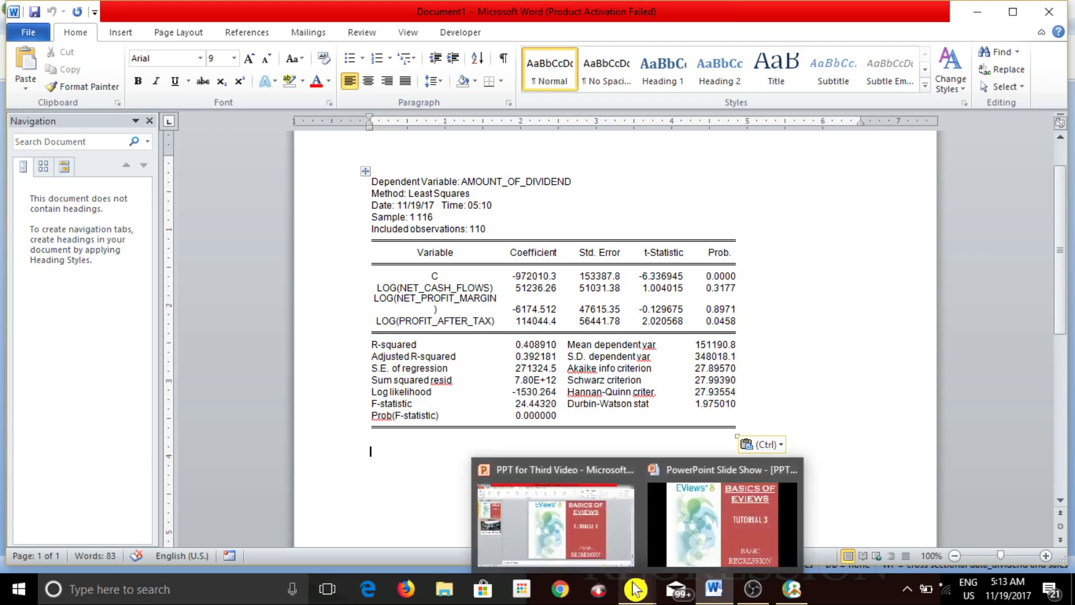
mouse_move(717, 594)
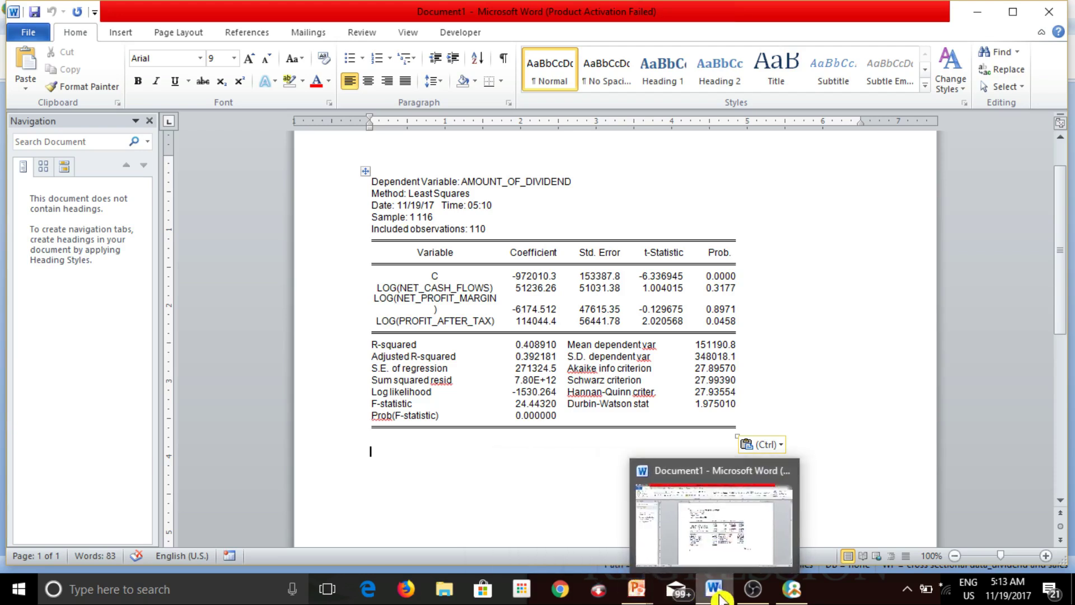
click(792, 589)
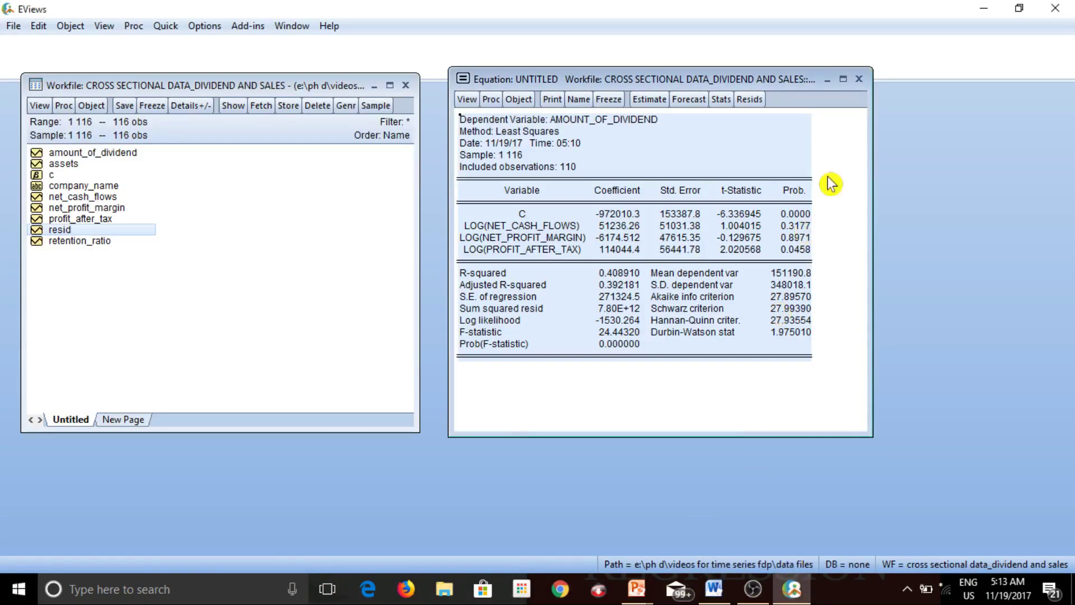
click(759, 169)
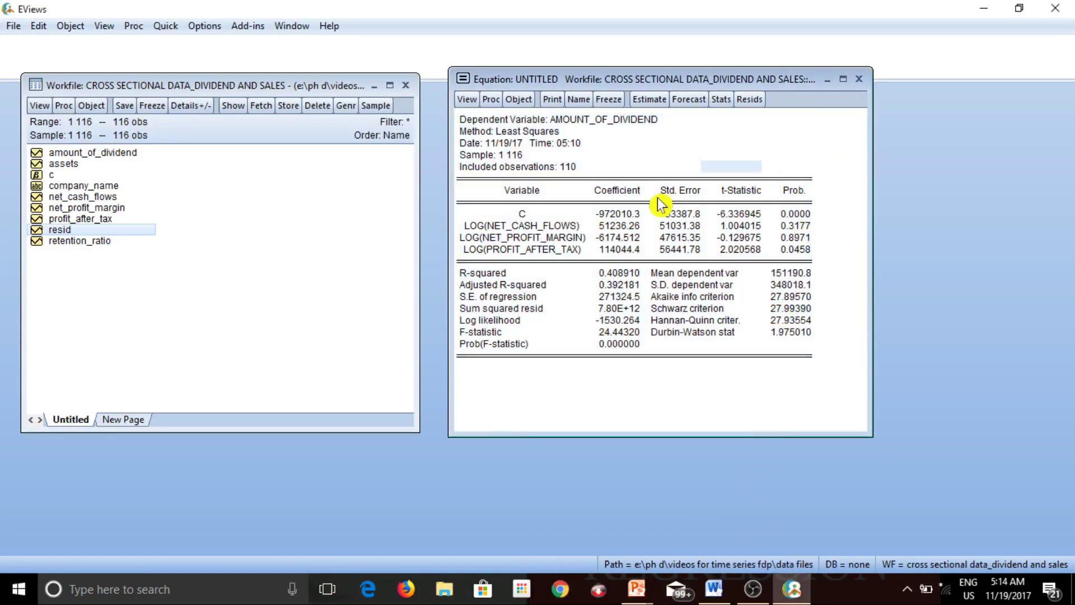
click(659, 194)
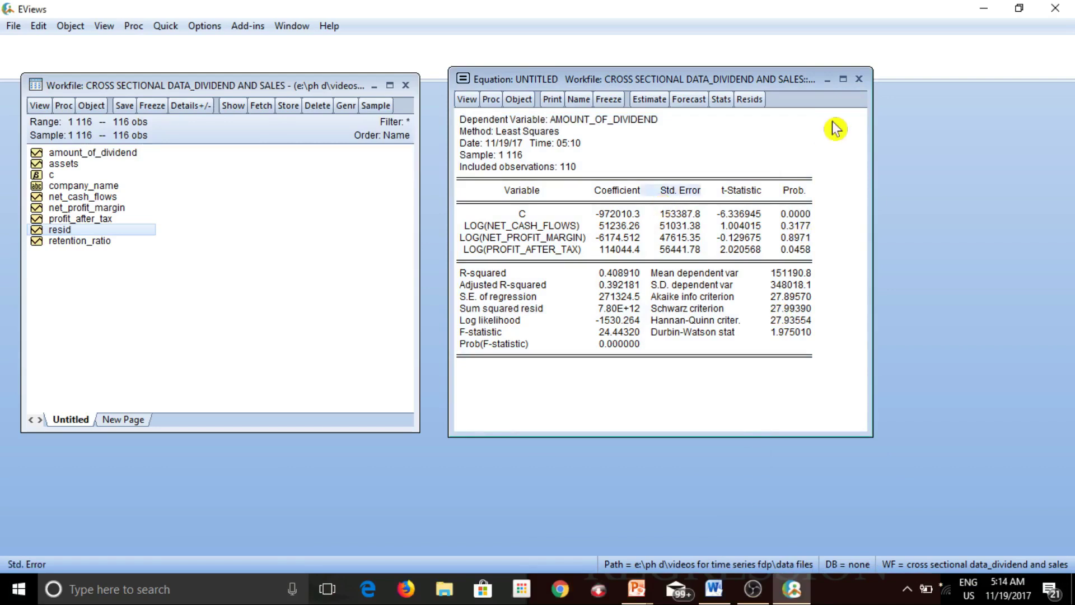
click(858, 79)
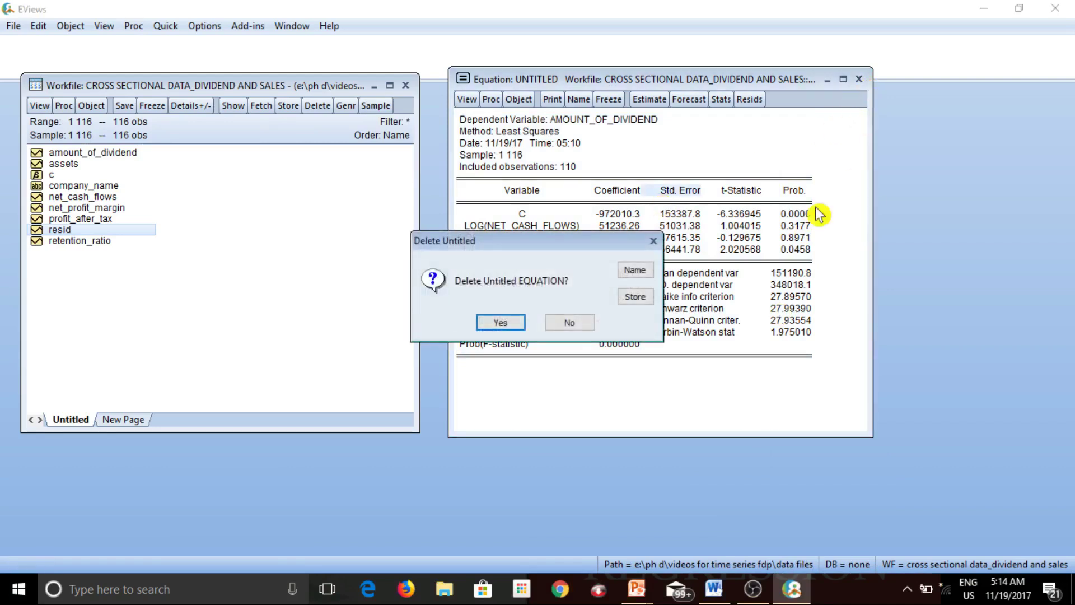
click(635, 270)
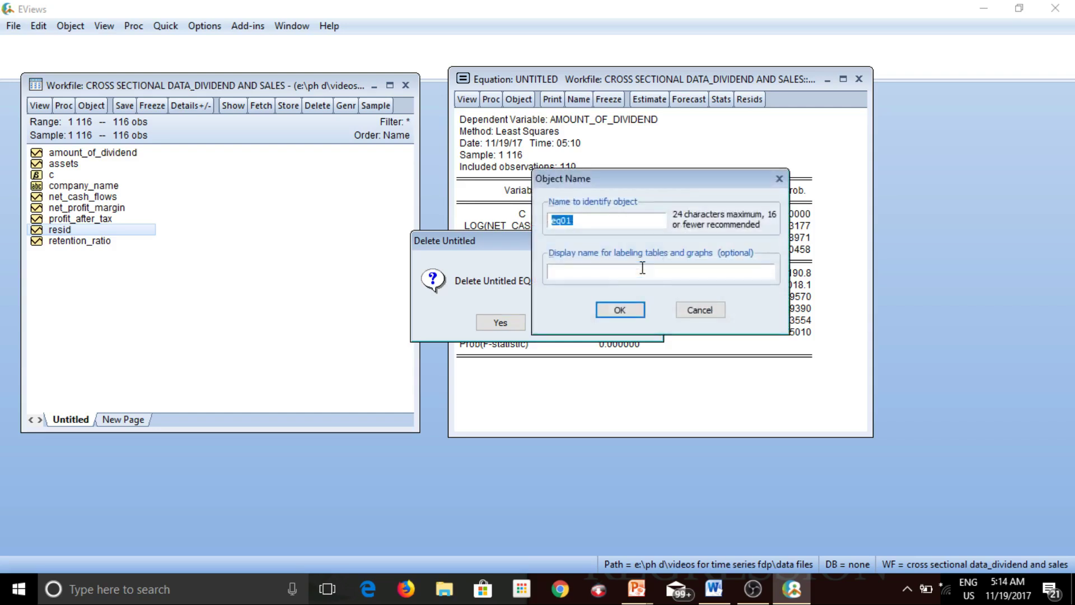
click(633, 273)
click(584, 222)
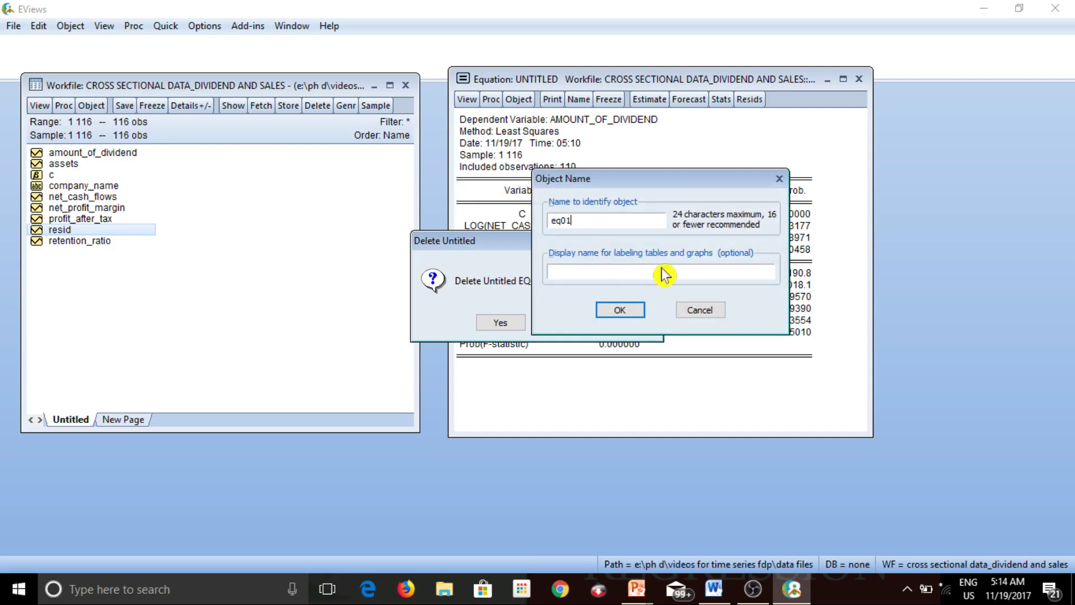
click(641, 312)
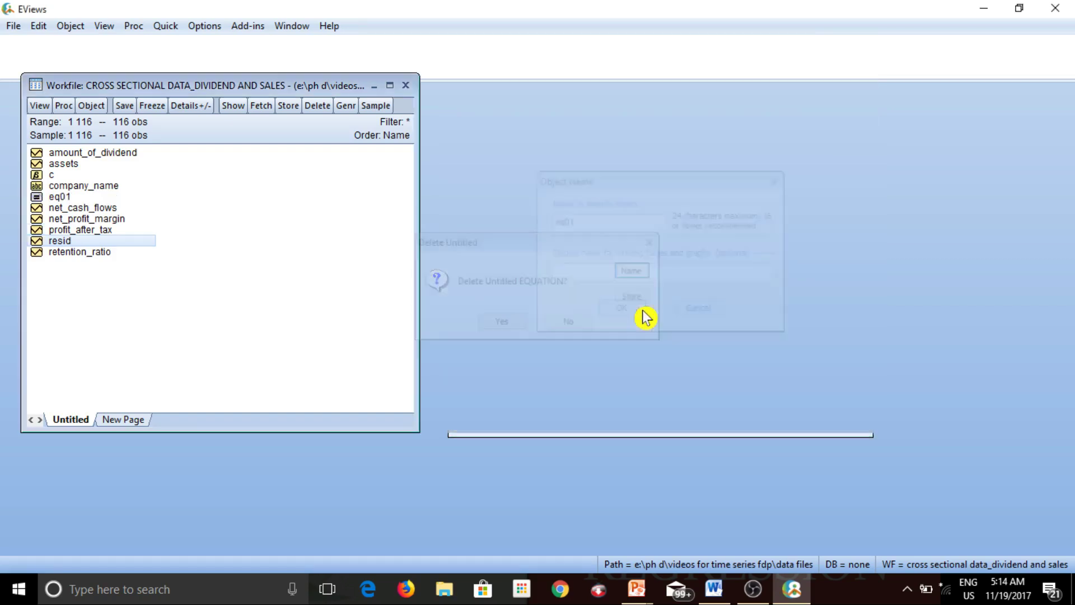
- Reopen the equation eq01 from the workfile, place its window beside the workfile to review the output, and close it
double_click(66, 197)
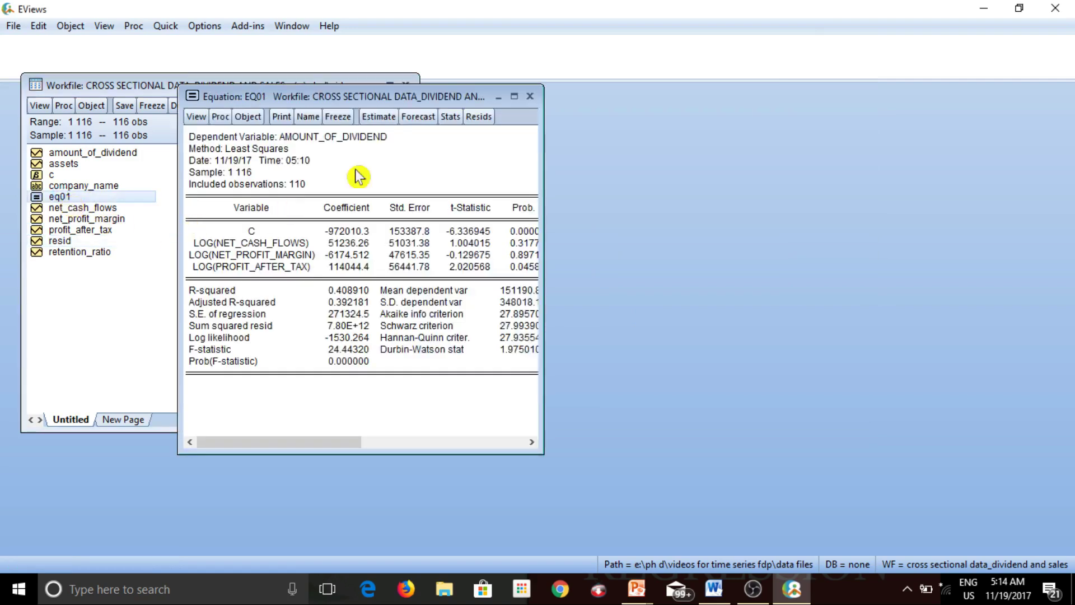
drag(455, 99, 723, 91)
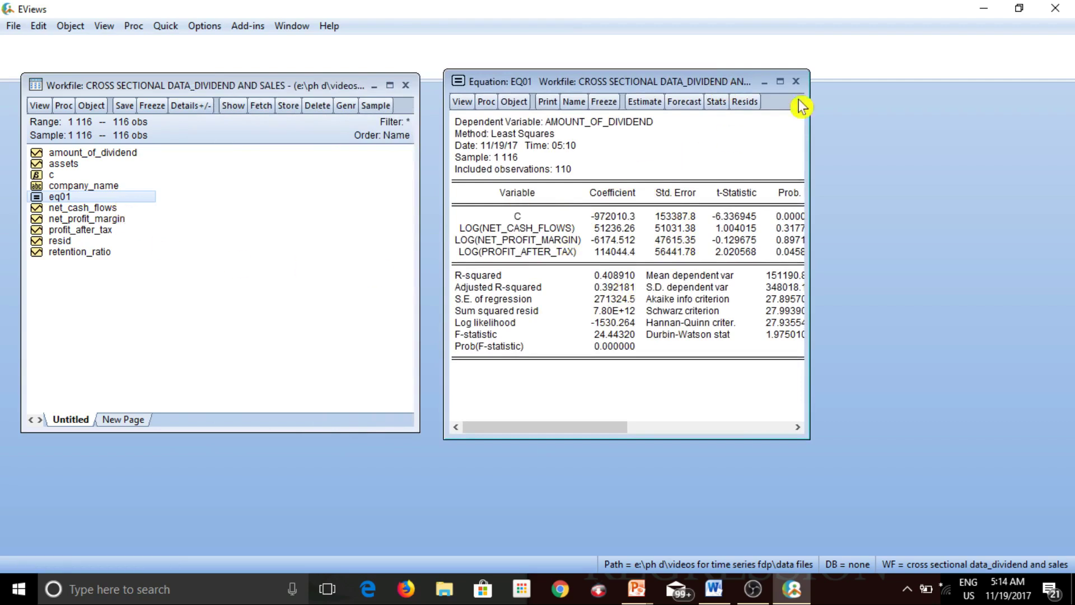
click(797, 82)
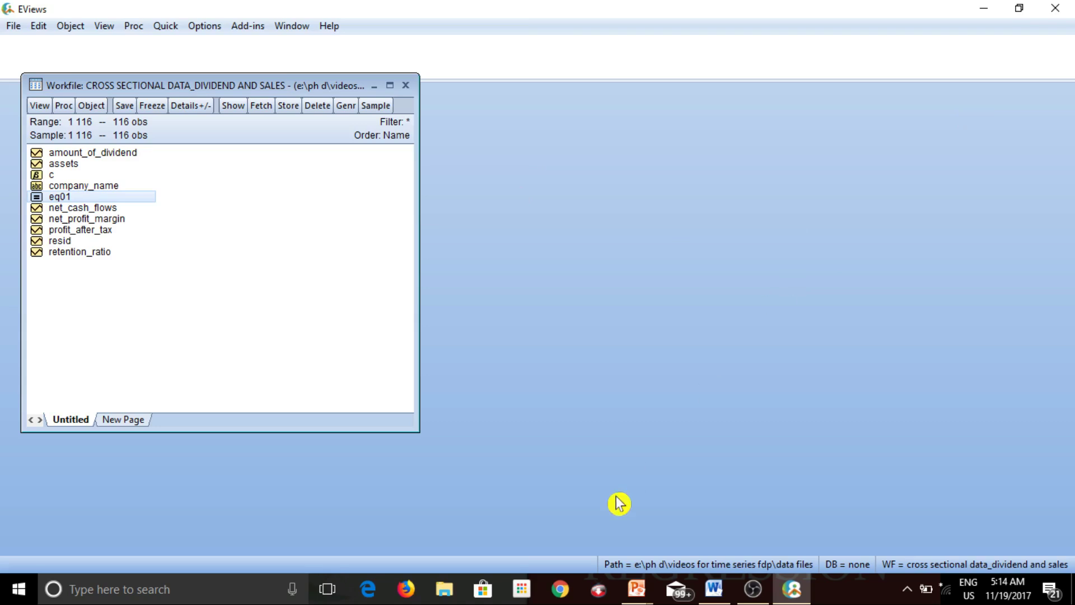
- Switch to the running PowerPoint slide show and advance to the Closing Thoughts slide
mouse_move(639, 598)
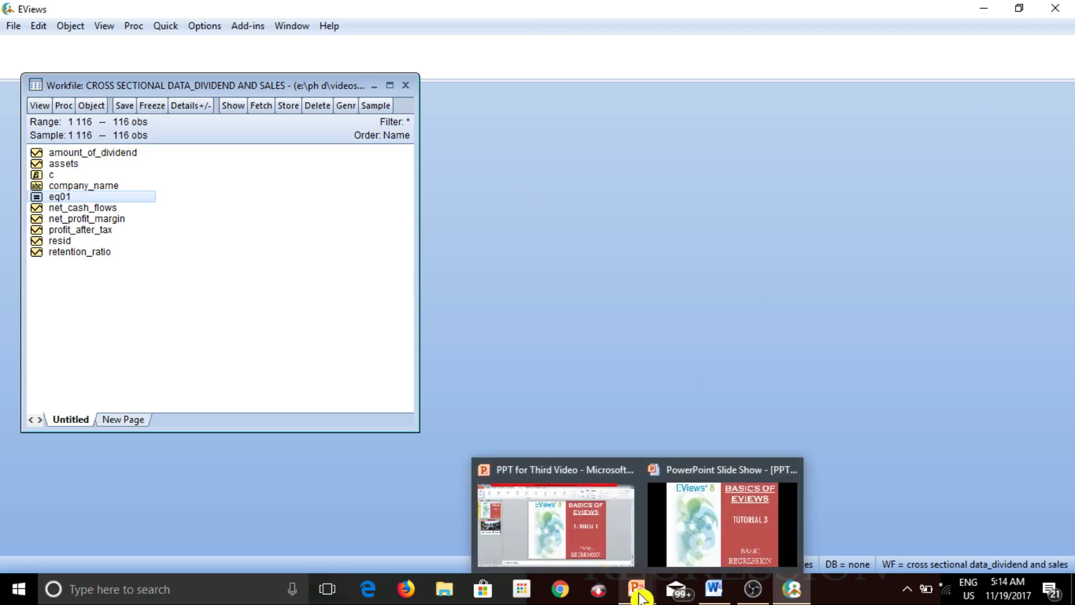
click(691, 558)
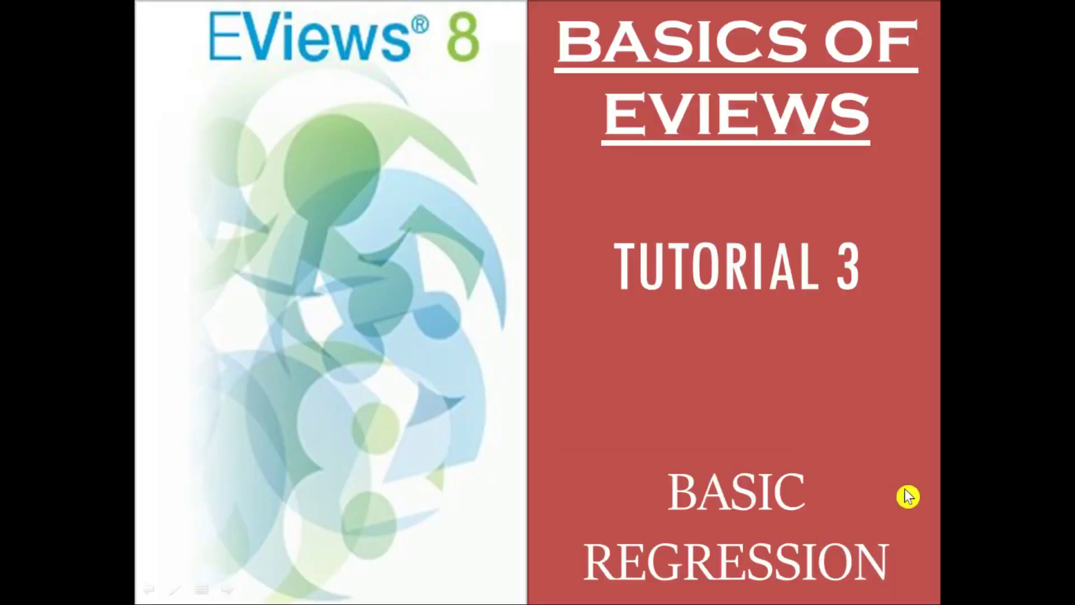
click(1064, 518)
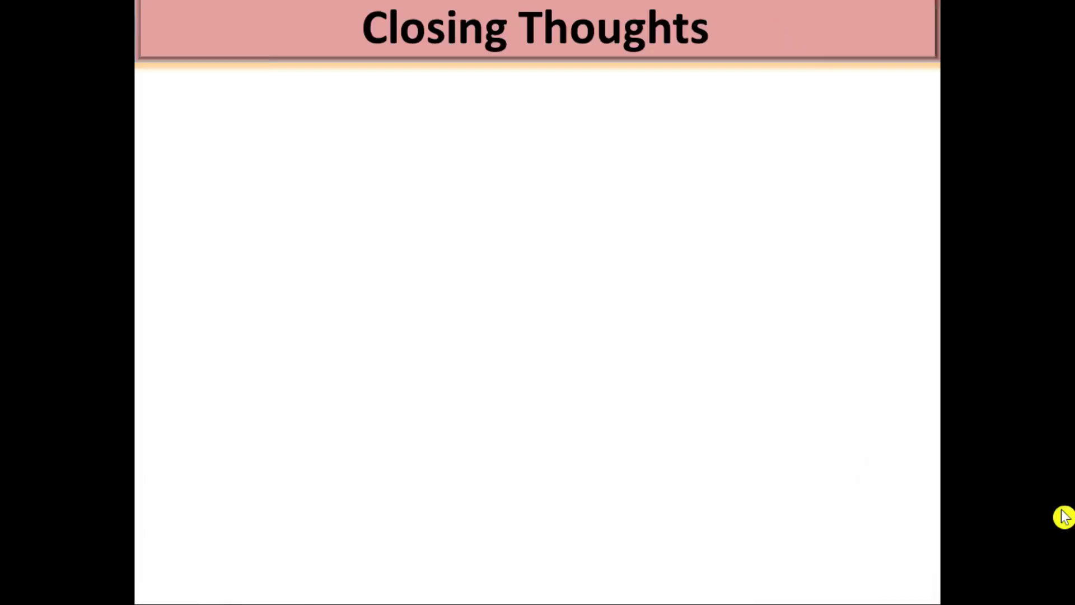